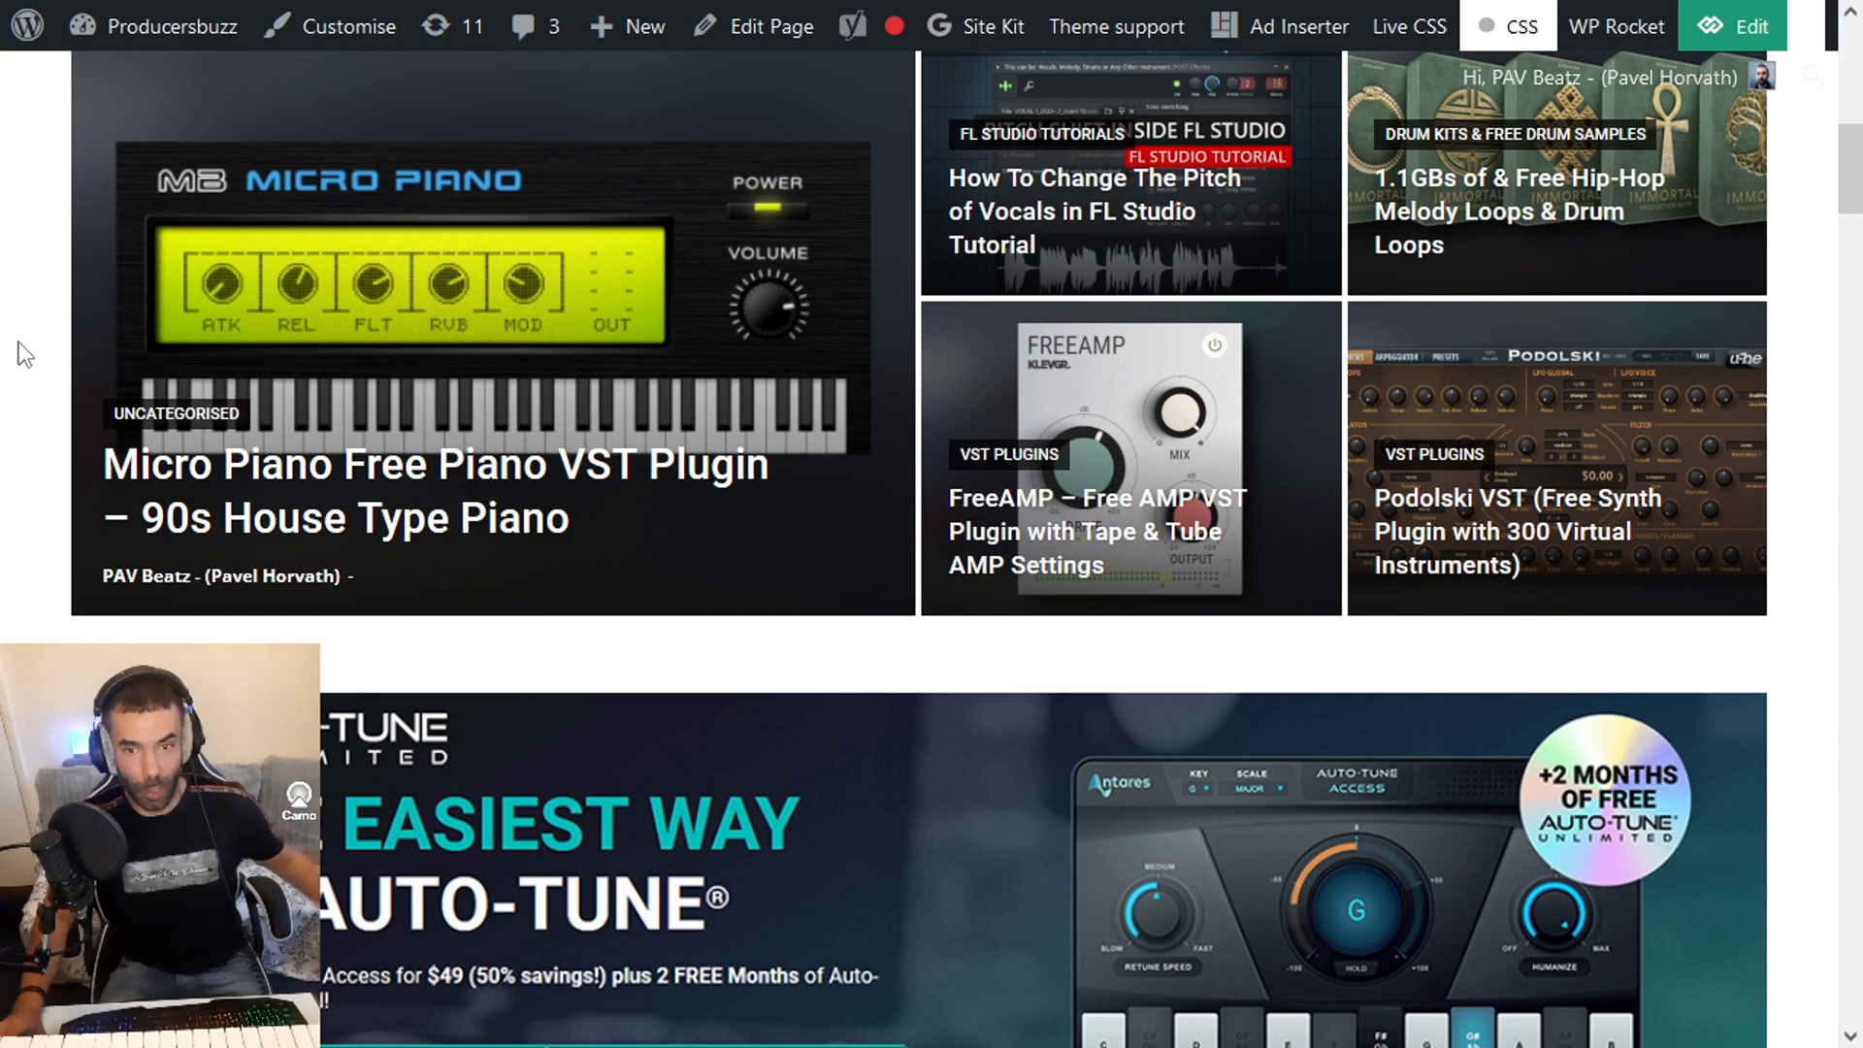
- Look over the Producersbuzz homepage and switch to the cPanel File Manager
{"action": "scroll", "coordinate": [22, 354], "scroll_direction": "up", "scroll_amount": 7}
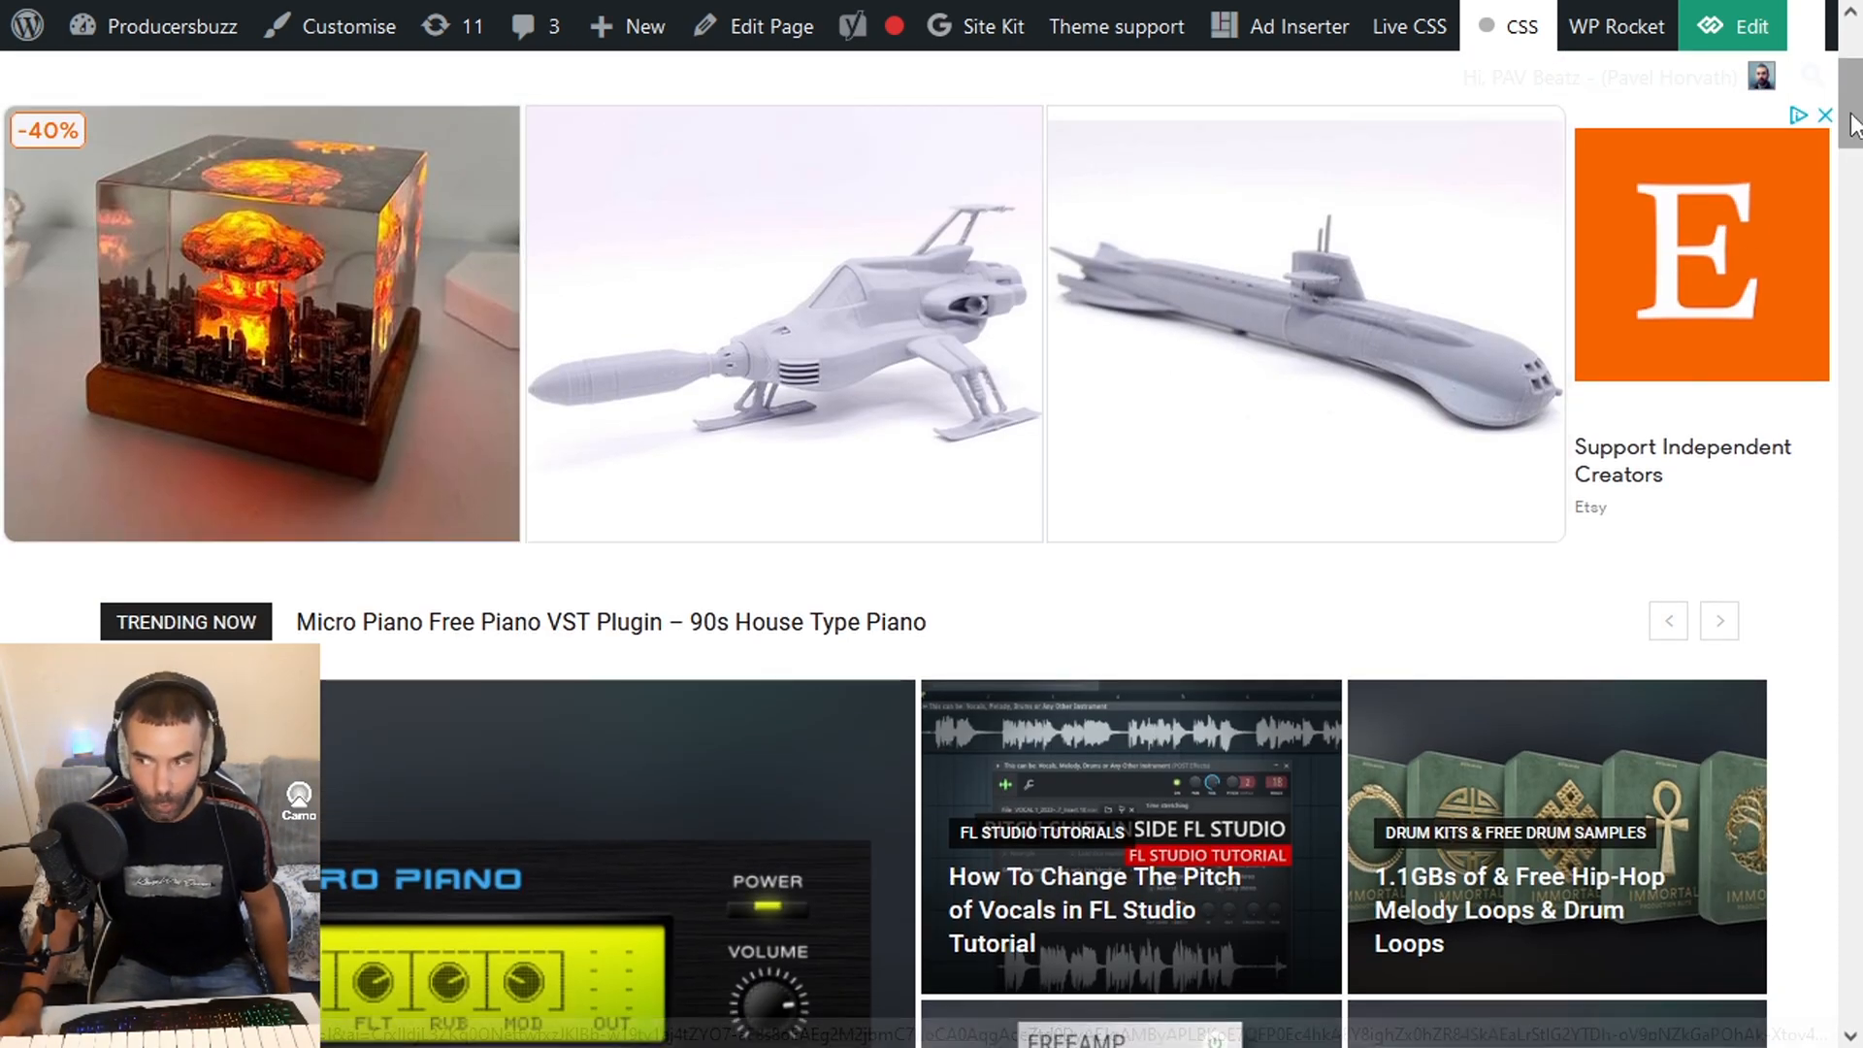
{"action": "left_click_drag", "start_coordinate": [1848, 131], "coordinate": [1848, 325]}
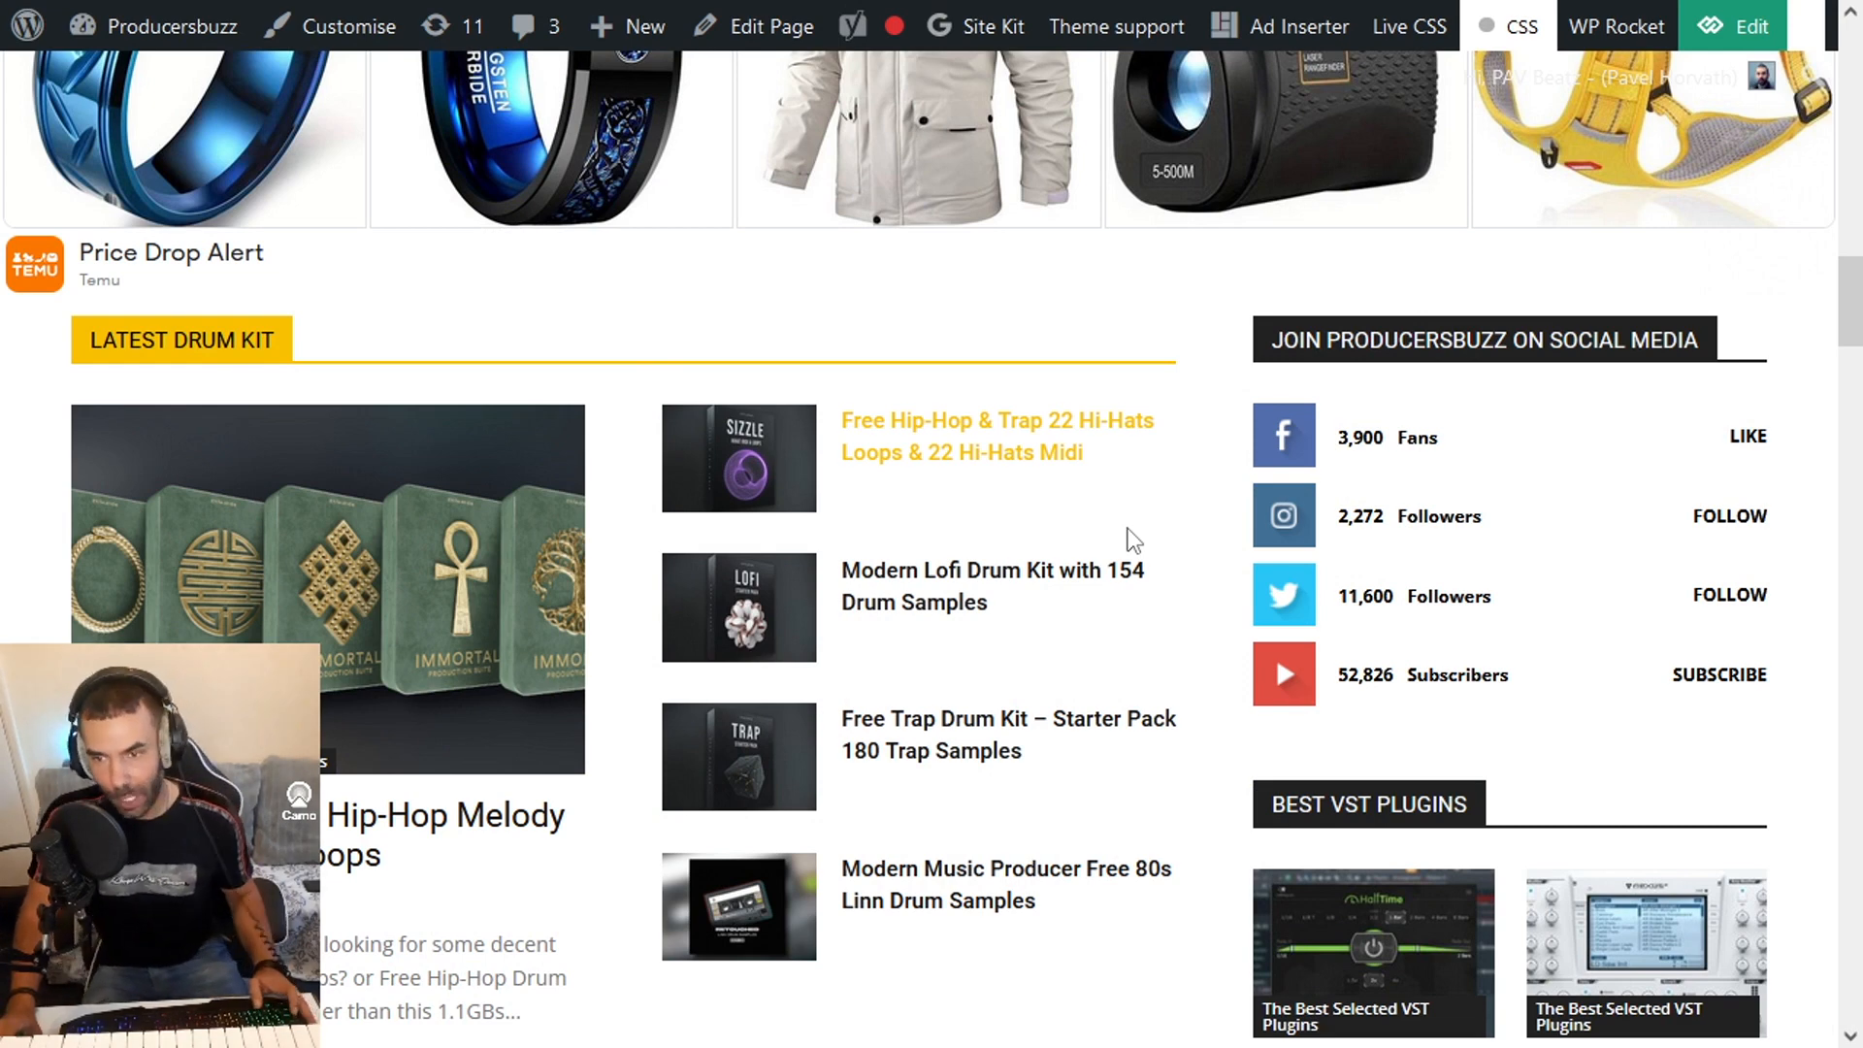
{"action": "key", "text": "alt+Tab"}
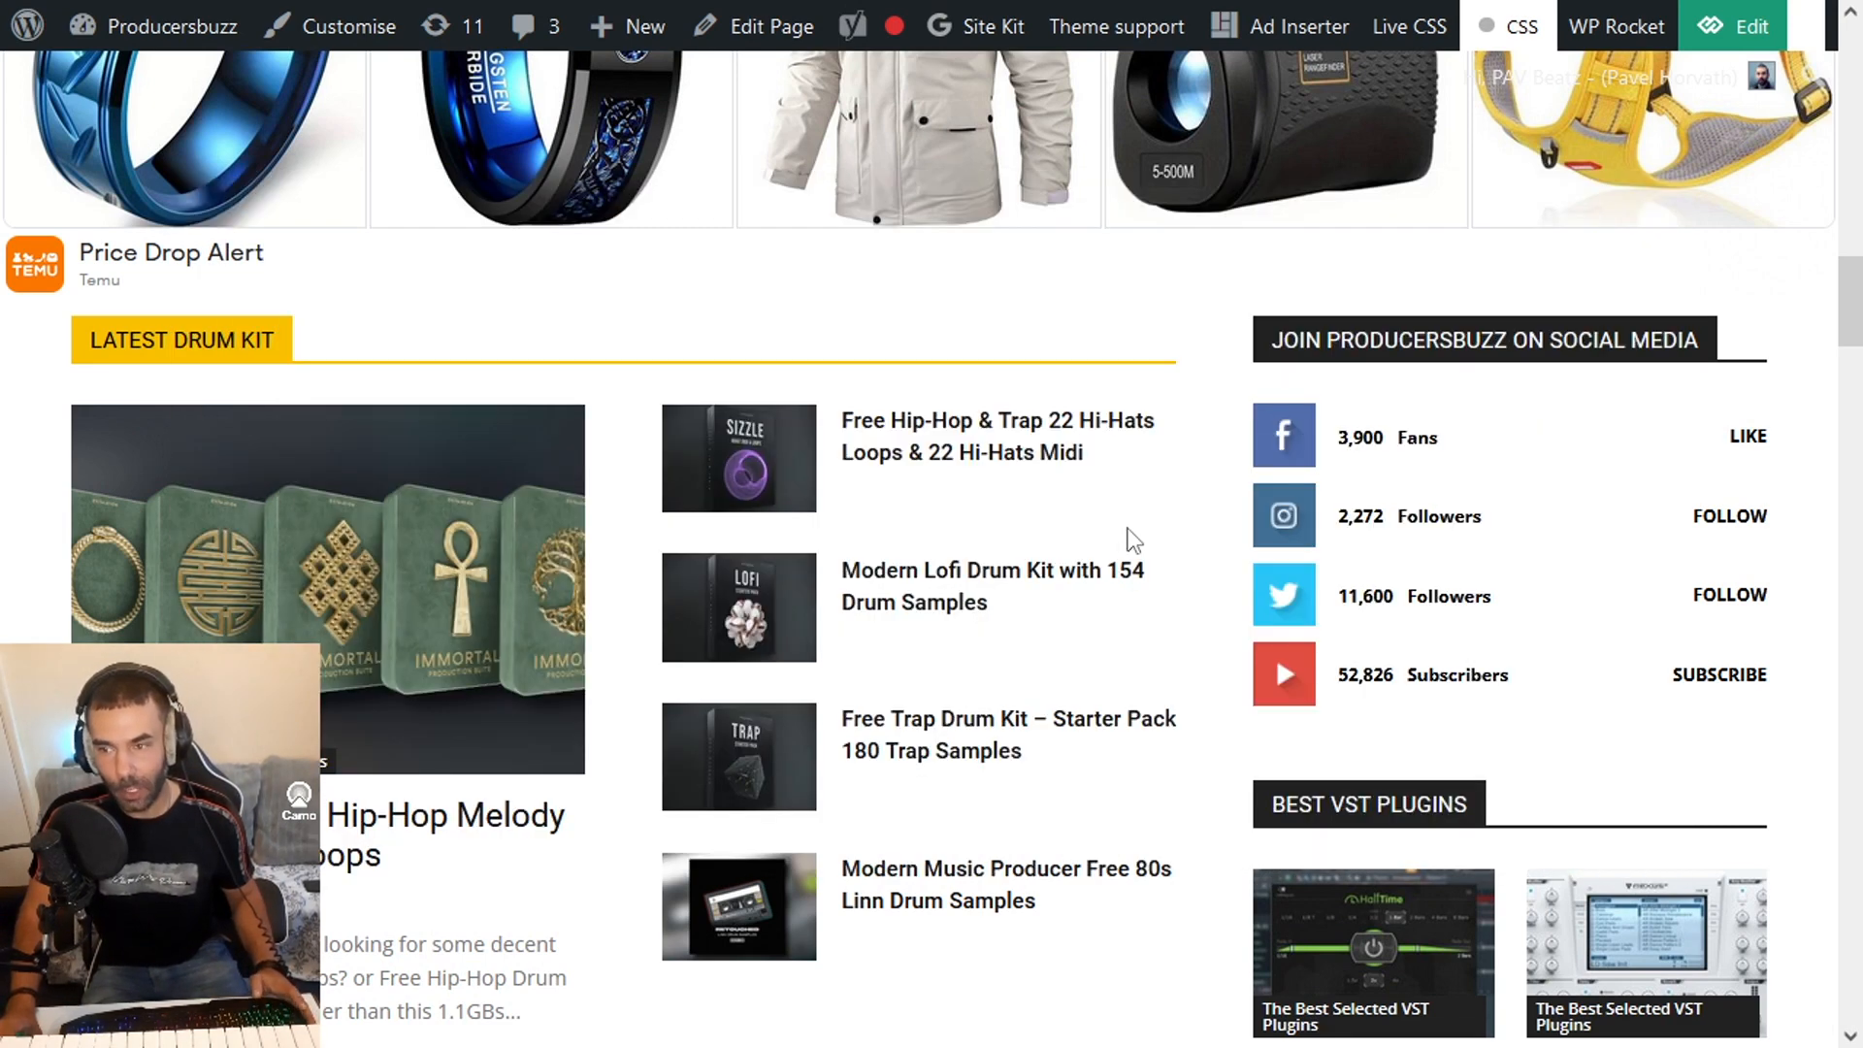
{"action": "key", "text": "alt+Tab"}
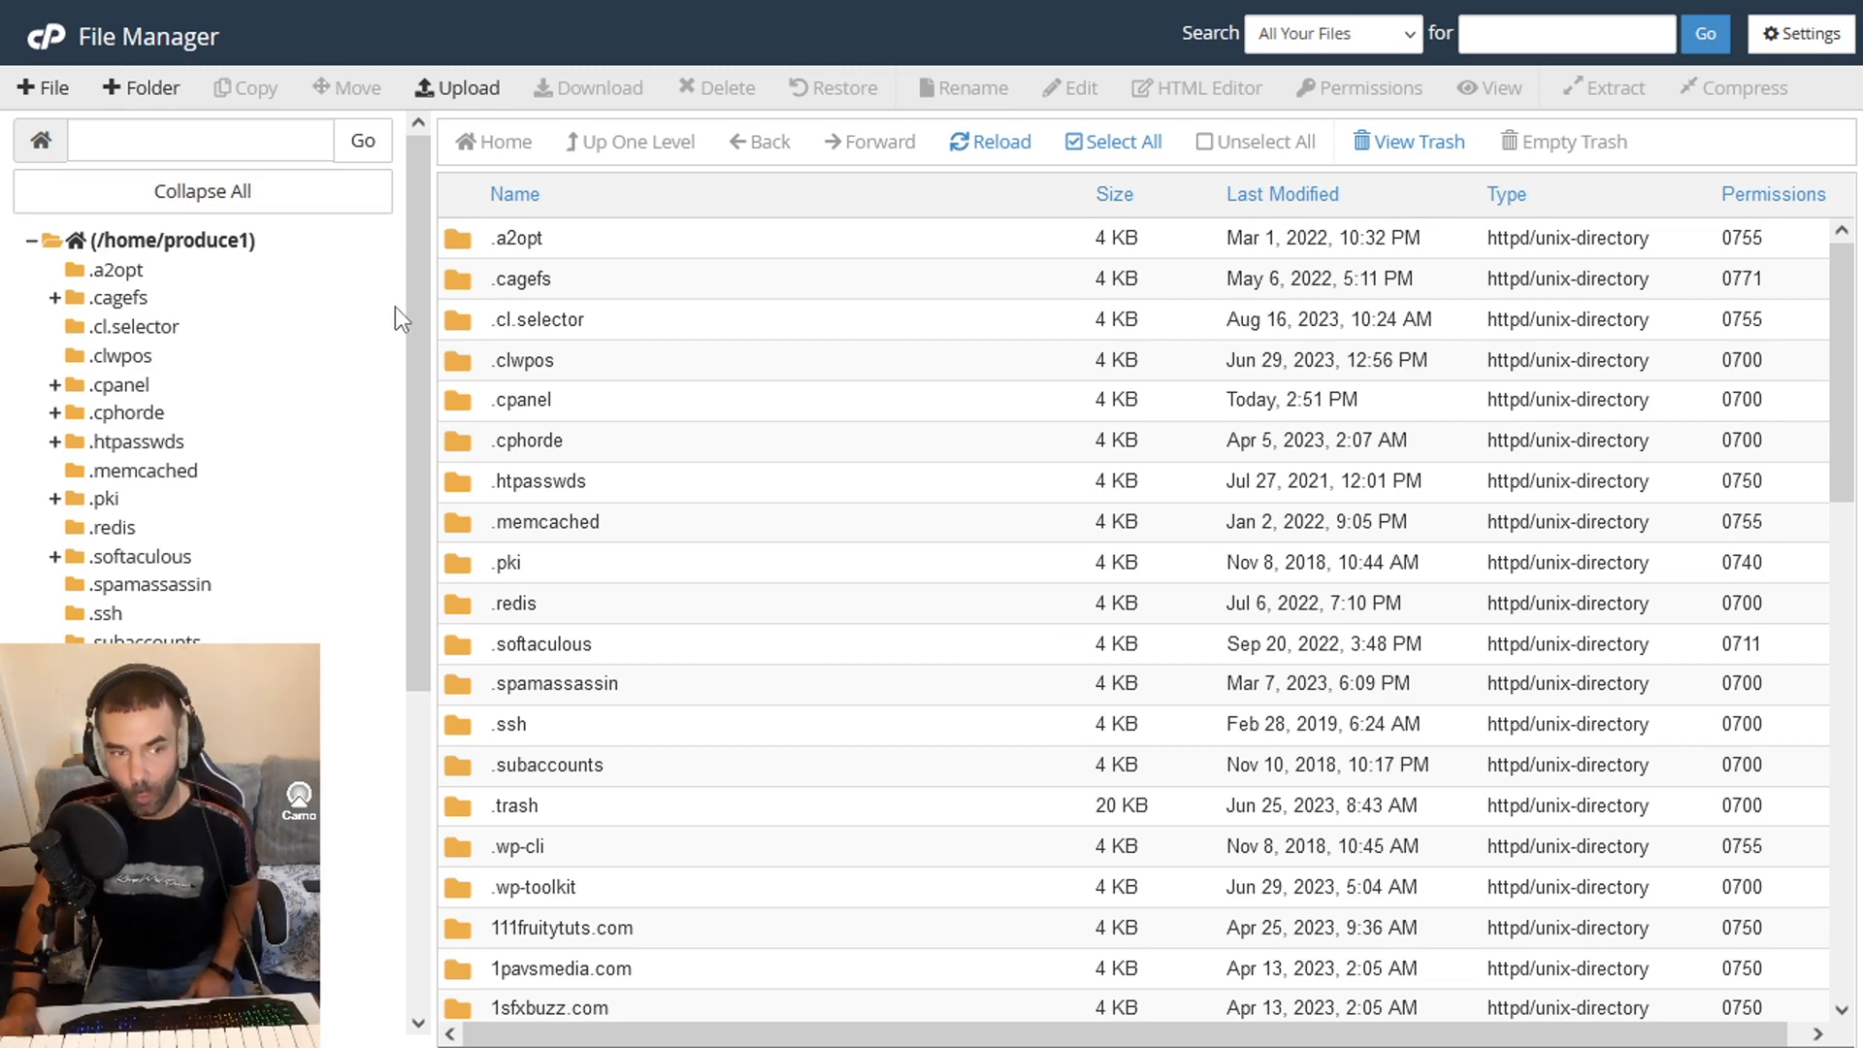
- Open the /home/produce1 directory and collapse its folder tree
{"action": "left_click_drag", "start_coordinate": [415, 231], "coordinate": [387, 514]}
{"action": "scroll", "coordinate": [386, 514], "scroll_direction": "up", "scroll_amount": 8}
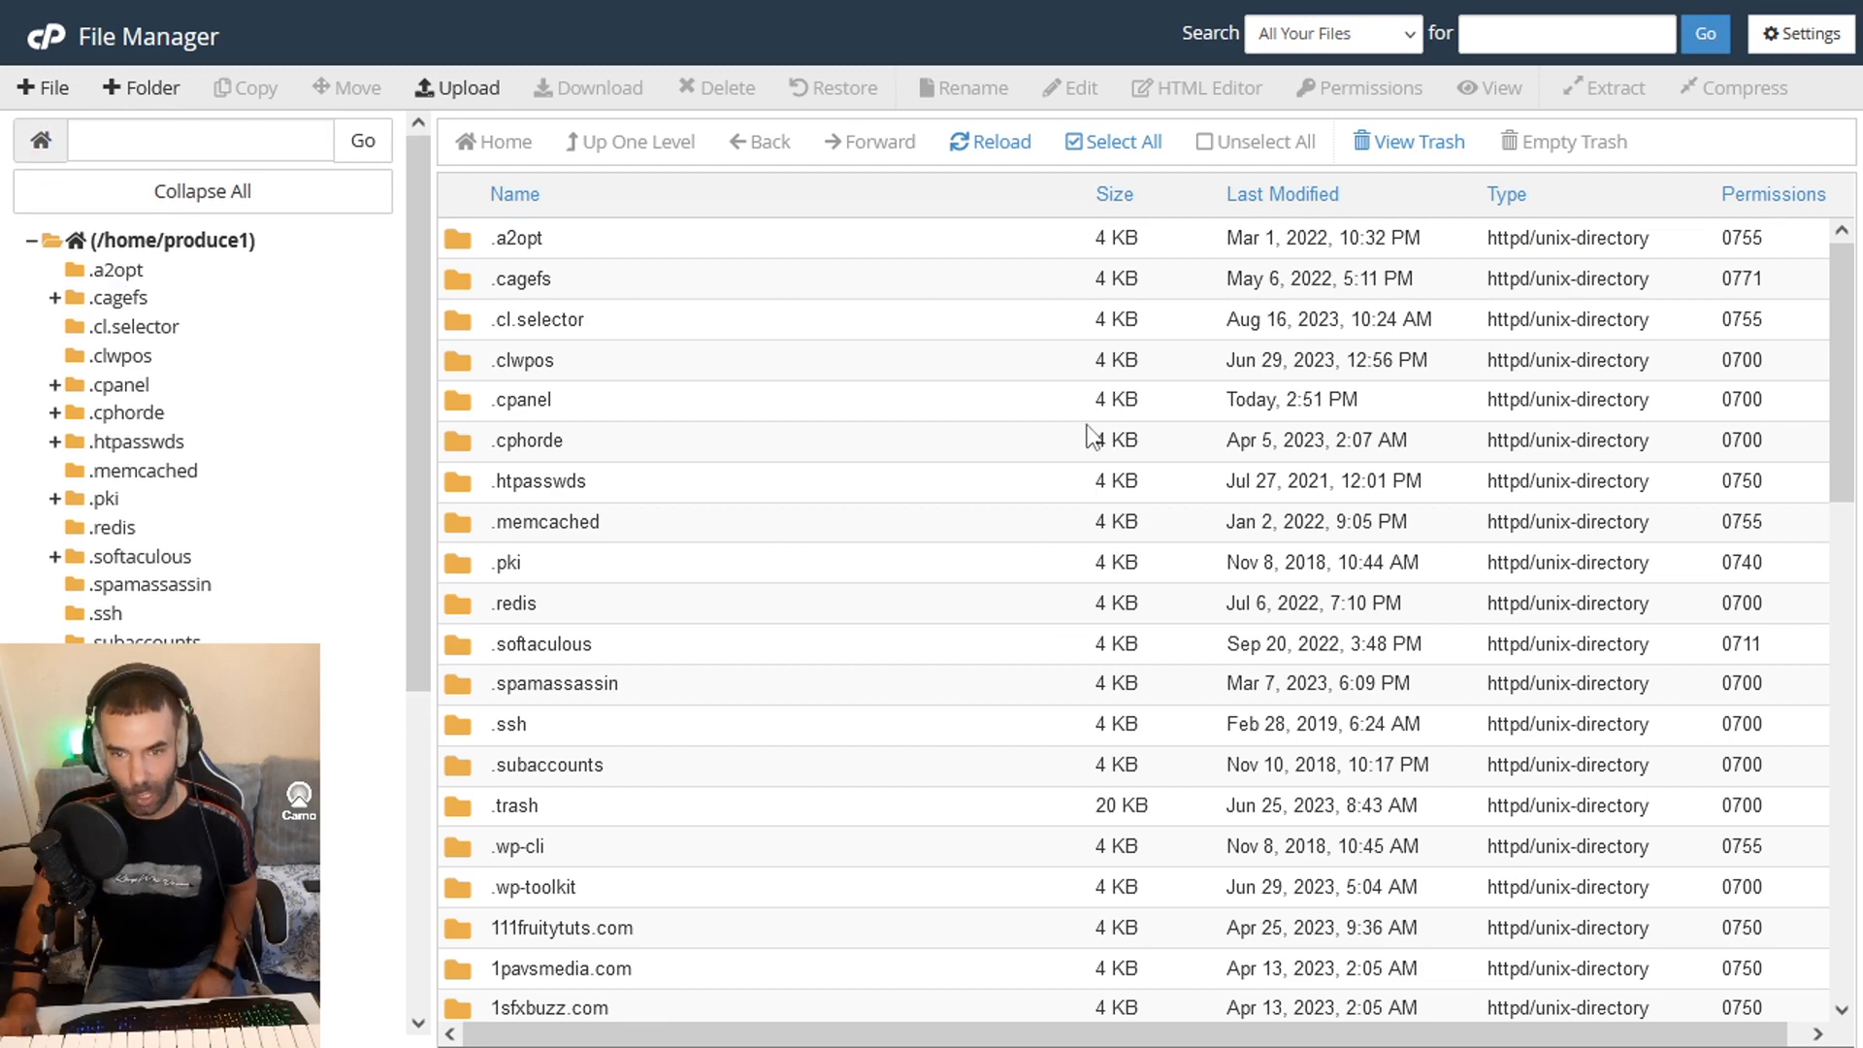
{"action": "scroll", "coordinate": [956, 466], "scroll_direction": "down", "scroll_amount": 10}
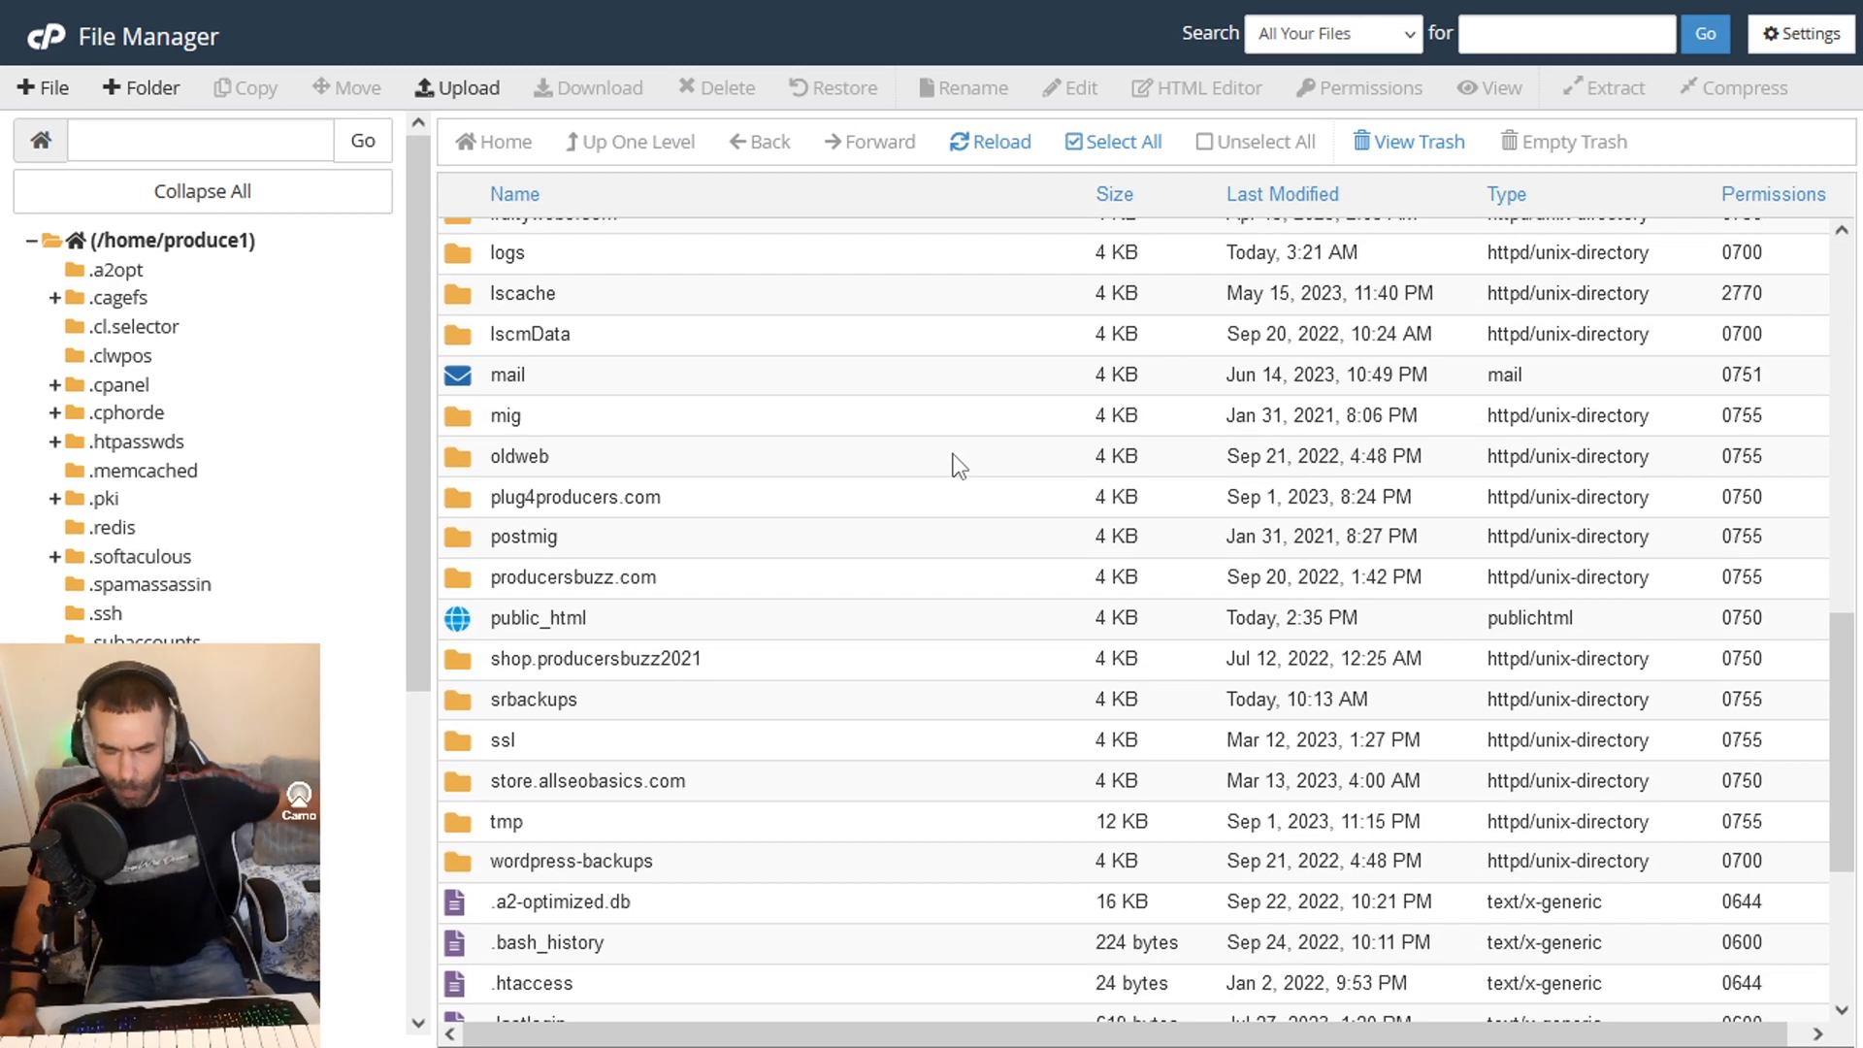
{"action": "scroll", "coordinate": [951, 458], "scroll_direction": "down", "scroll_amount": 3}
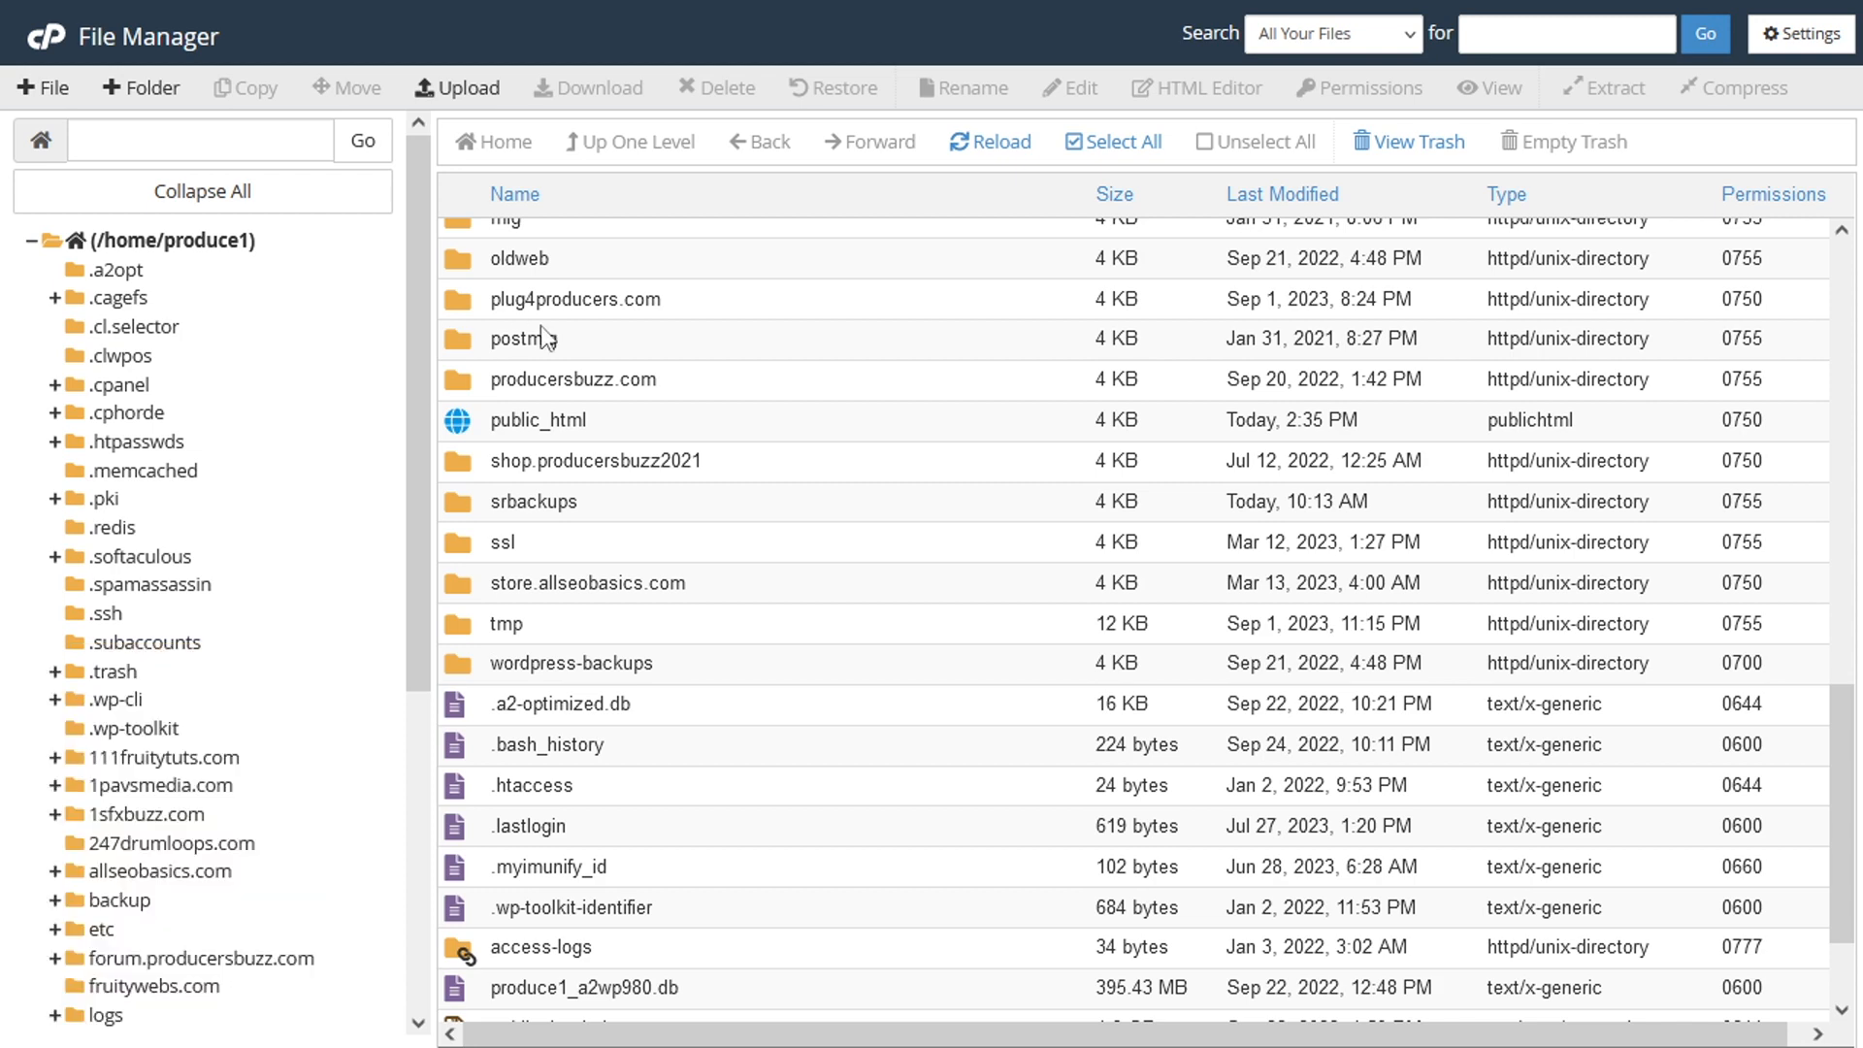
{"action": "left_click_drag", "start_coordinate": [426, 244], "coordinate": [241, 246]}
{"action": "left_click", "coordinate": [206, 243]}
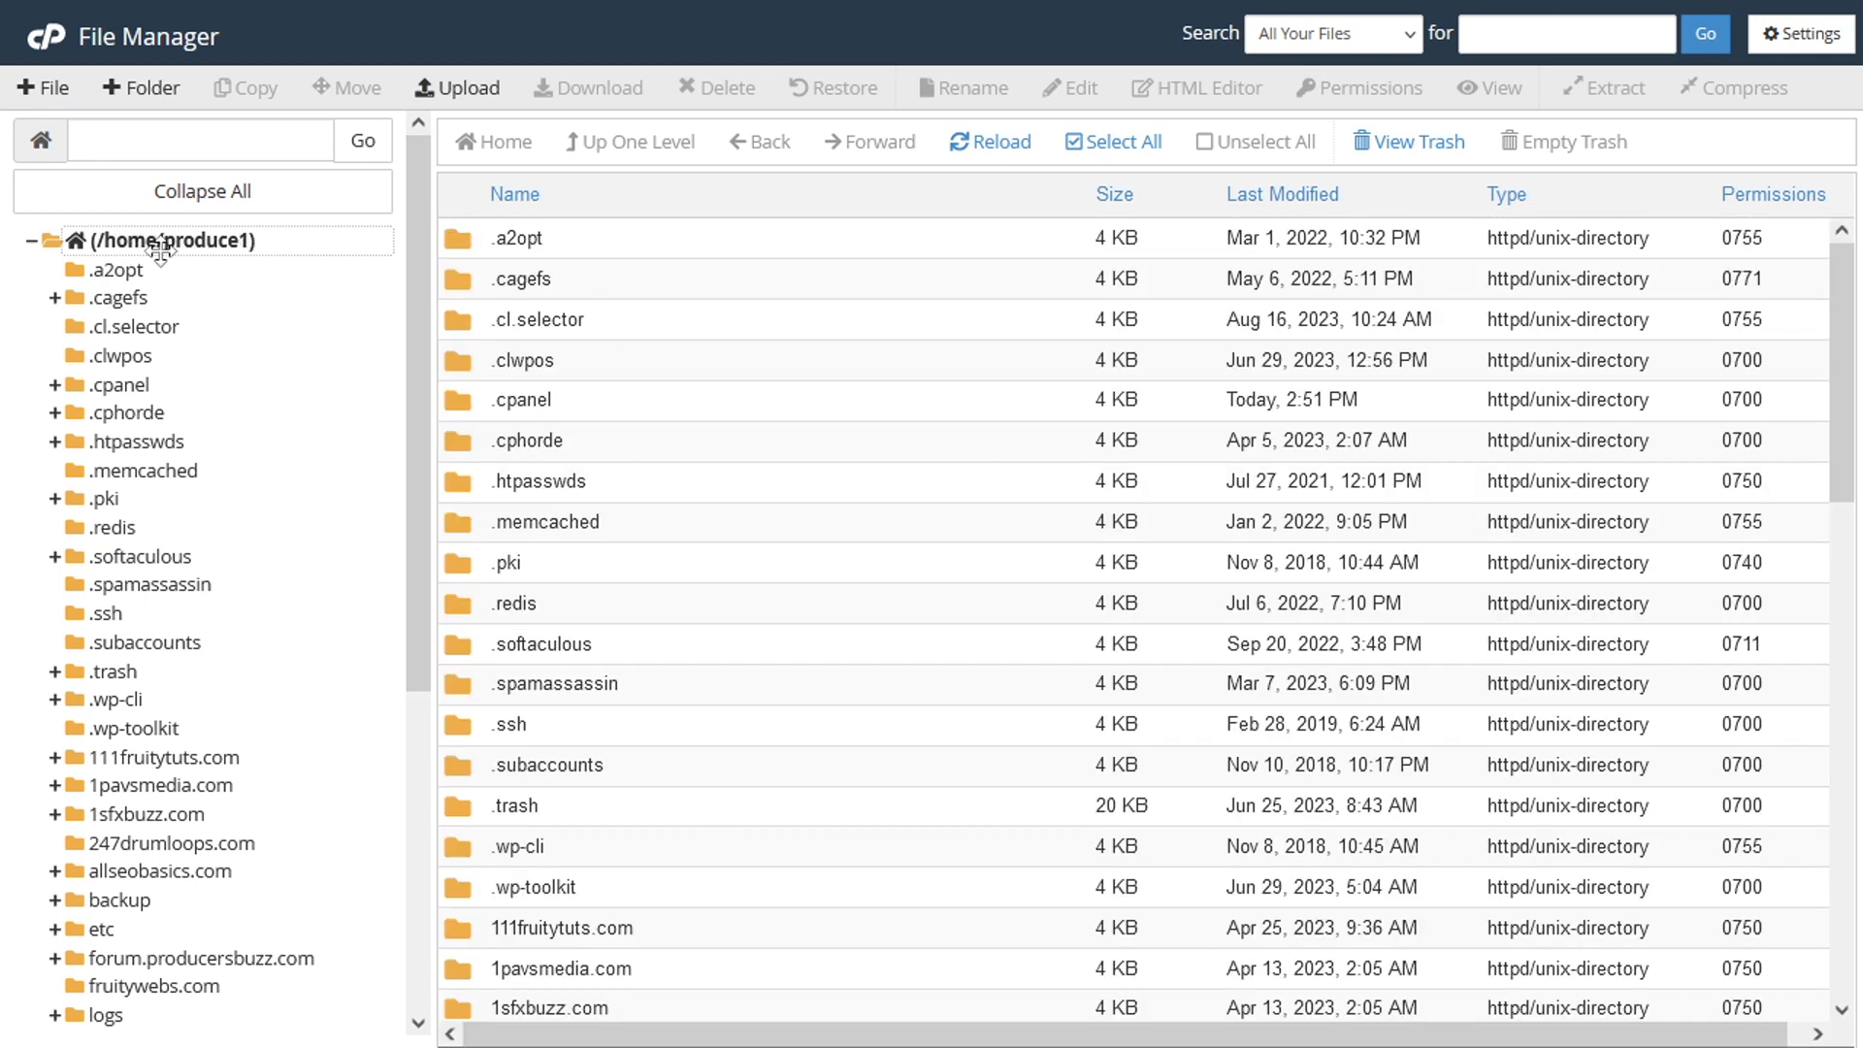
{"action": "left_click", "coordinate": [34, 241]}
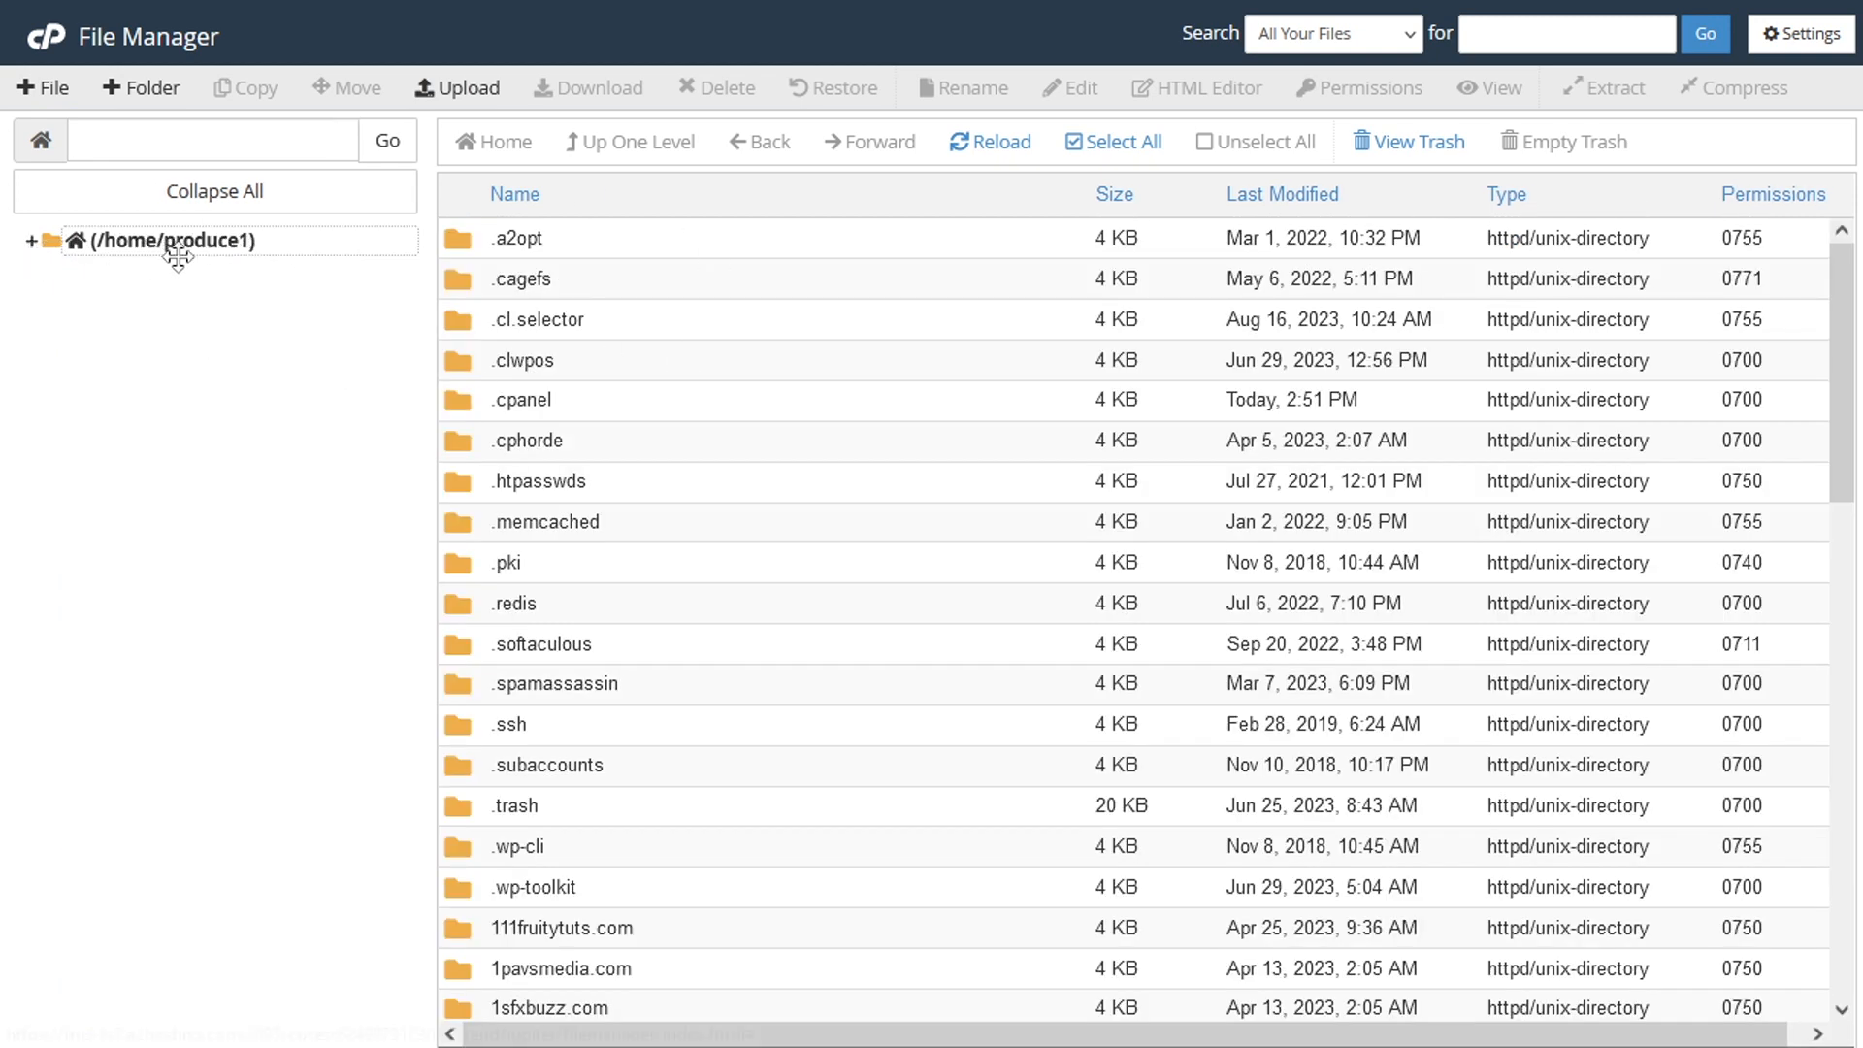
- Open the public_html folder in the home directory and look through the website's files and folders
{"action": "left_click_drag", "start_coordinate": [1841, 291], "coordinate": [1846, 784]}
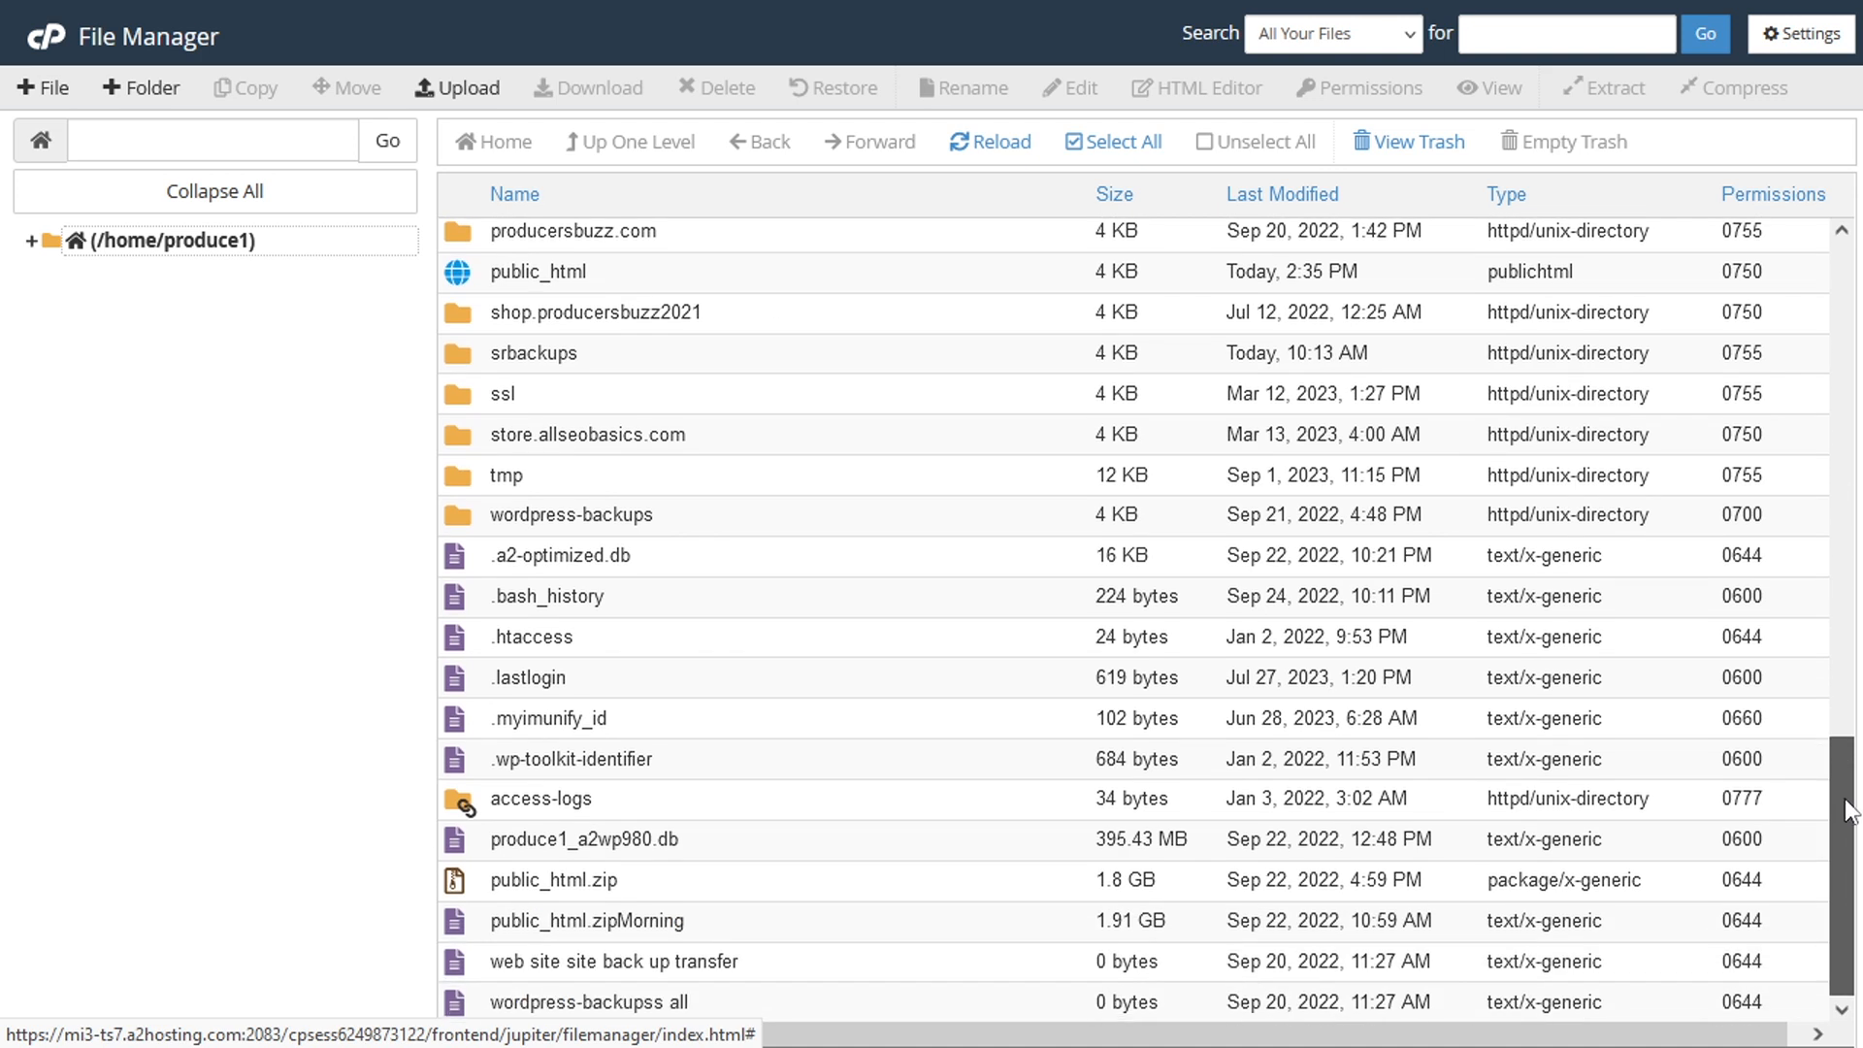
{"action": "left_click", "coordinate": [528, 281]}
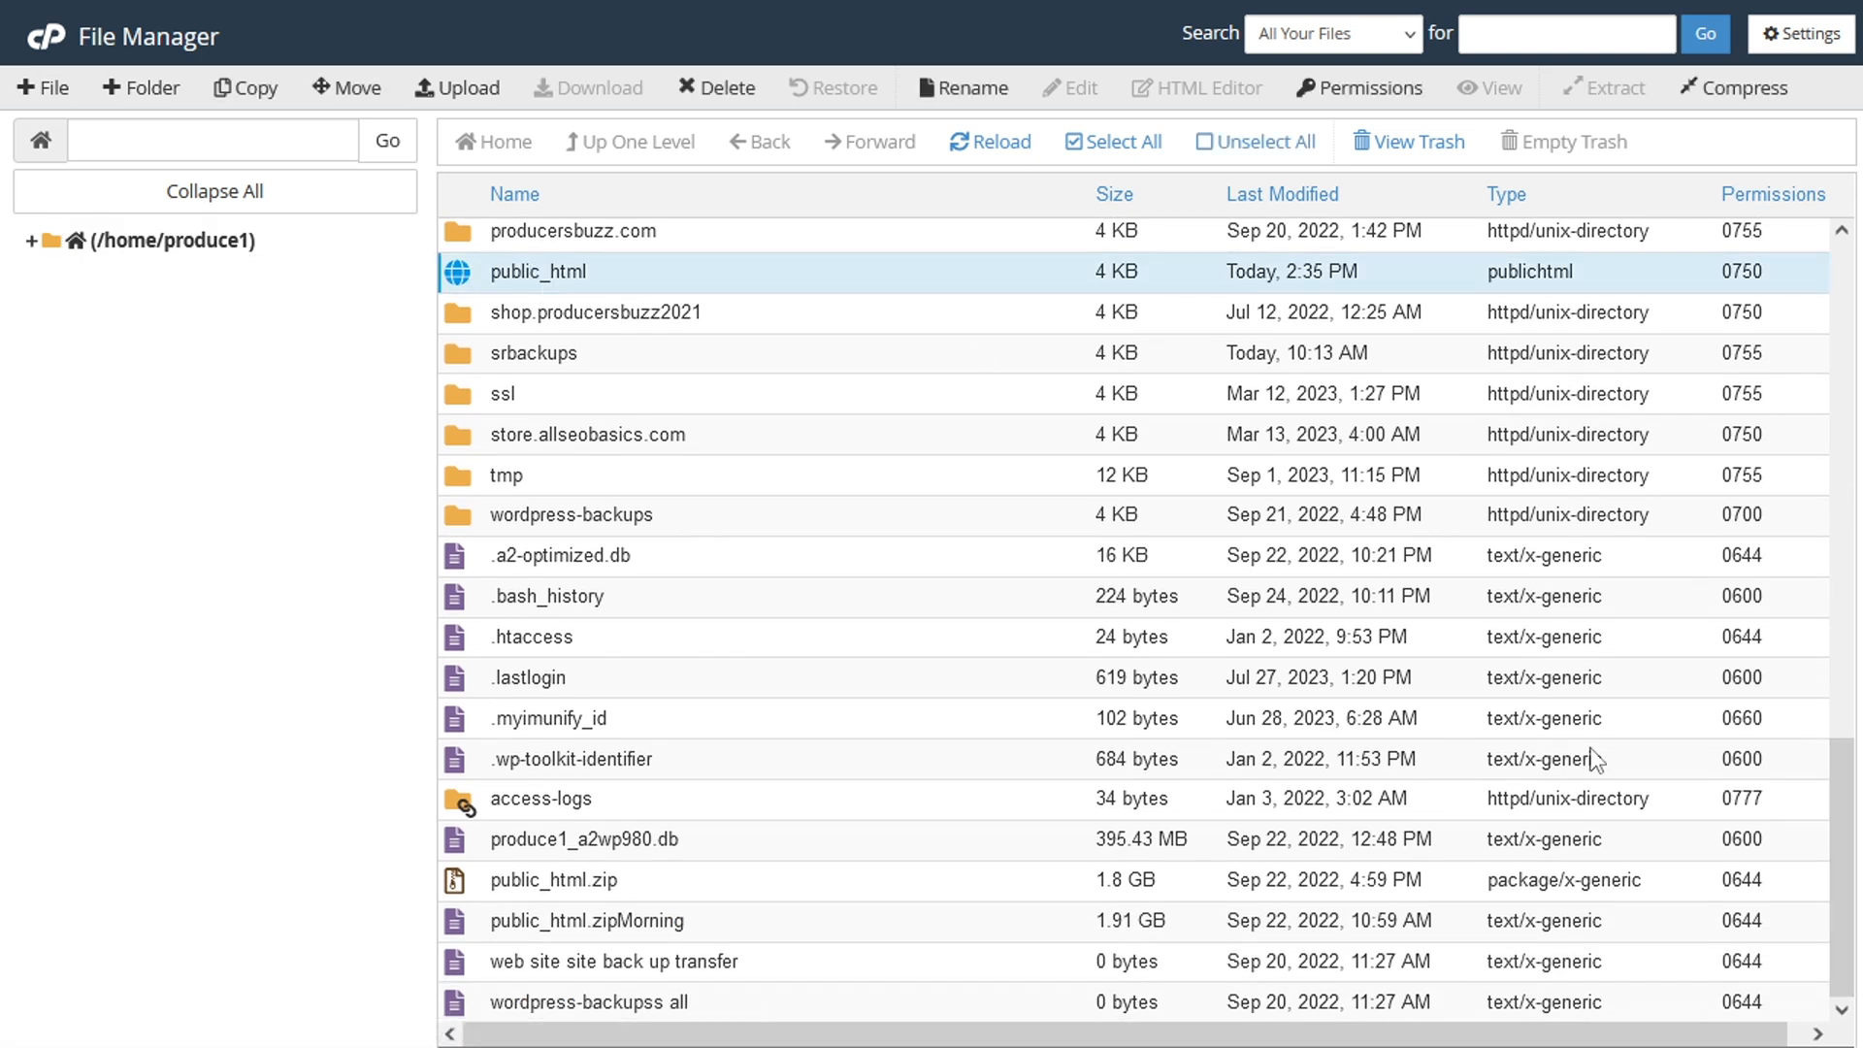
{"action": "mouse_move", "coordinate": [1859, 766]}
{"action": "left_mouse_down"}
{"action": "mouse_move", "coordinate": [1855, 745]}
{"action": "mouse_move", "coordinate": [1857, 774]}
{"action": "left_mouse_up"}
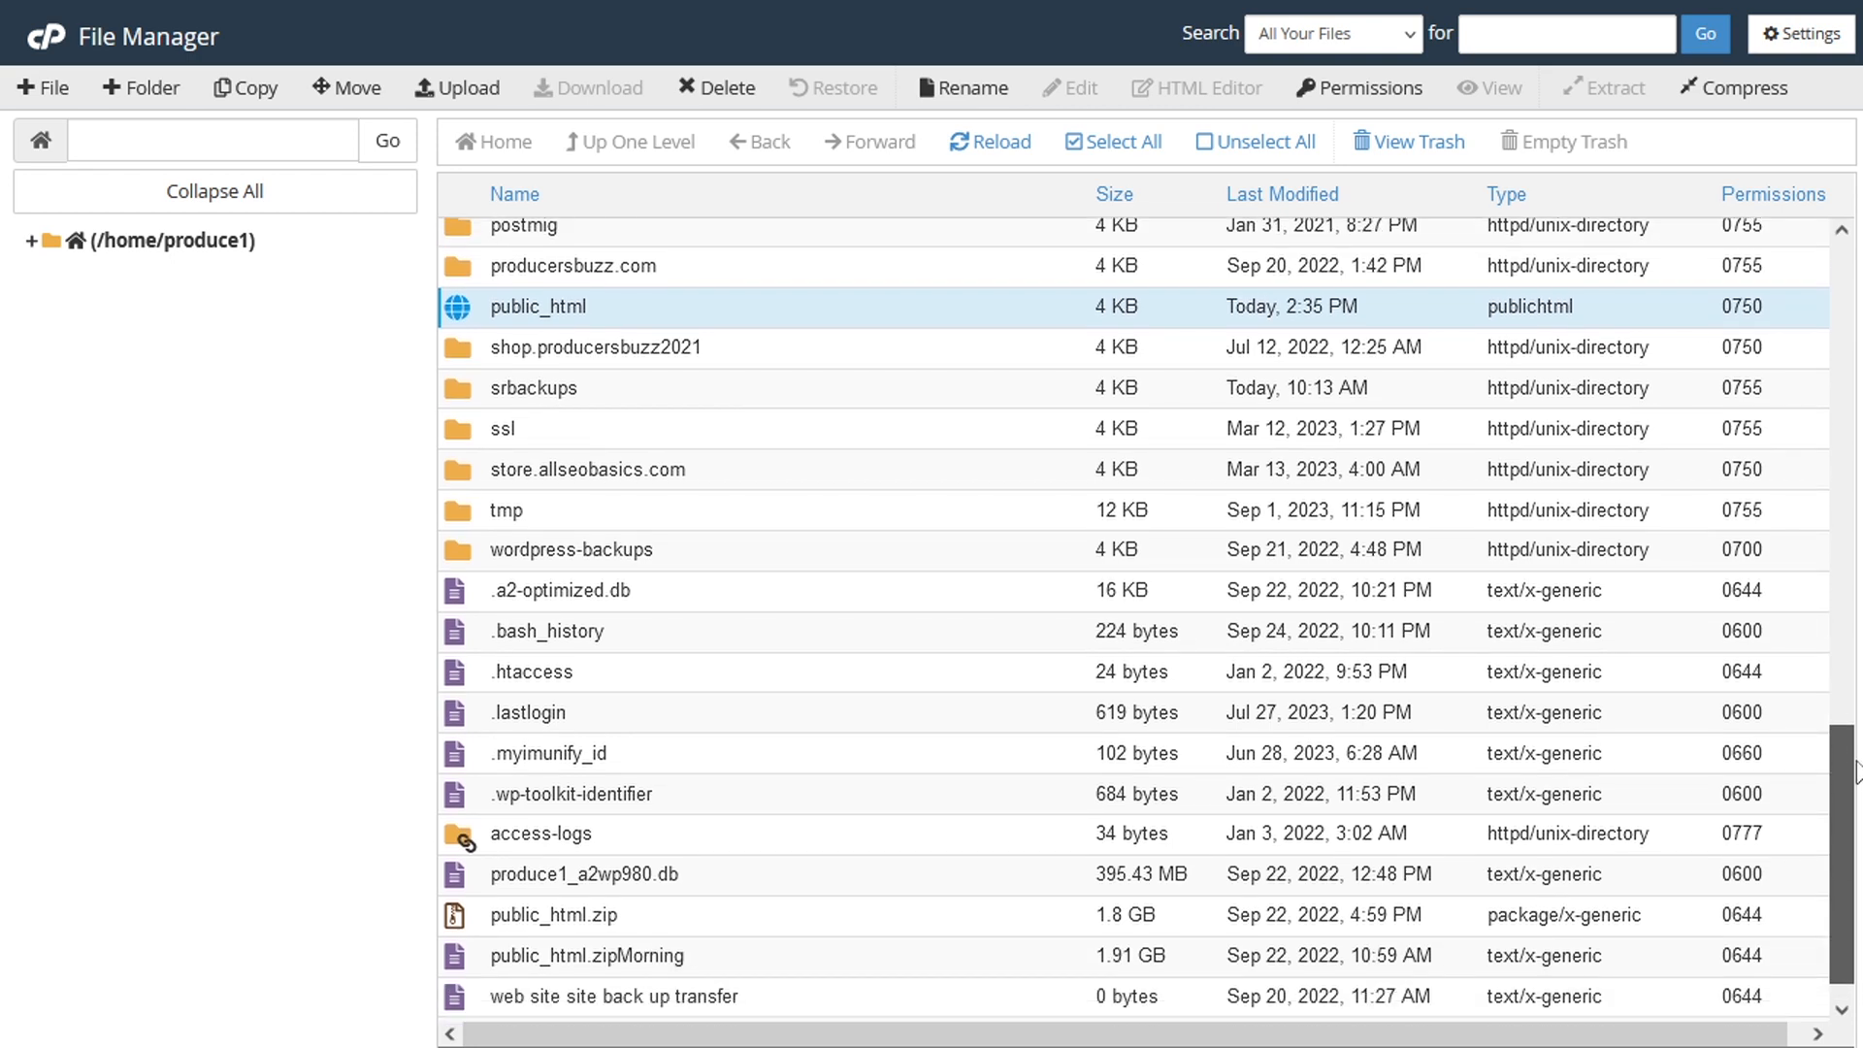
{"action": "double_click", "coordinate": [447, 309]}
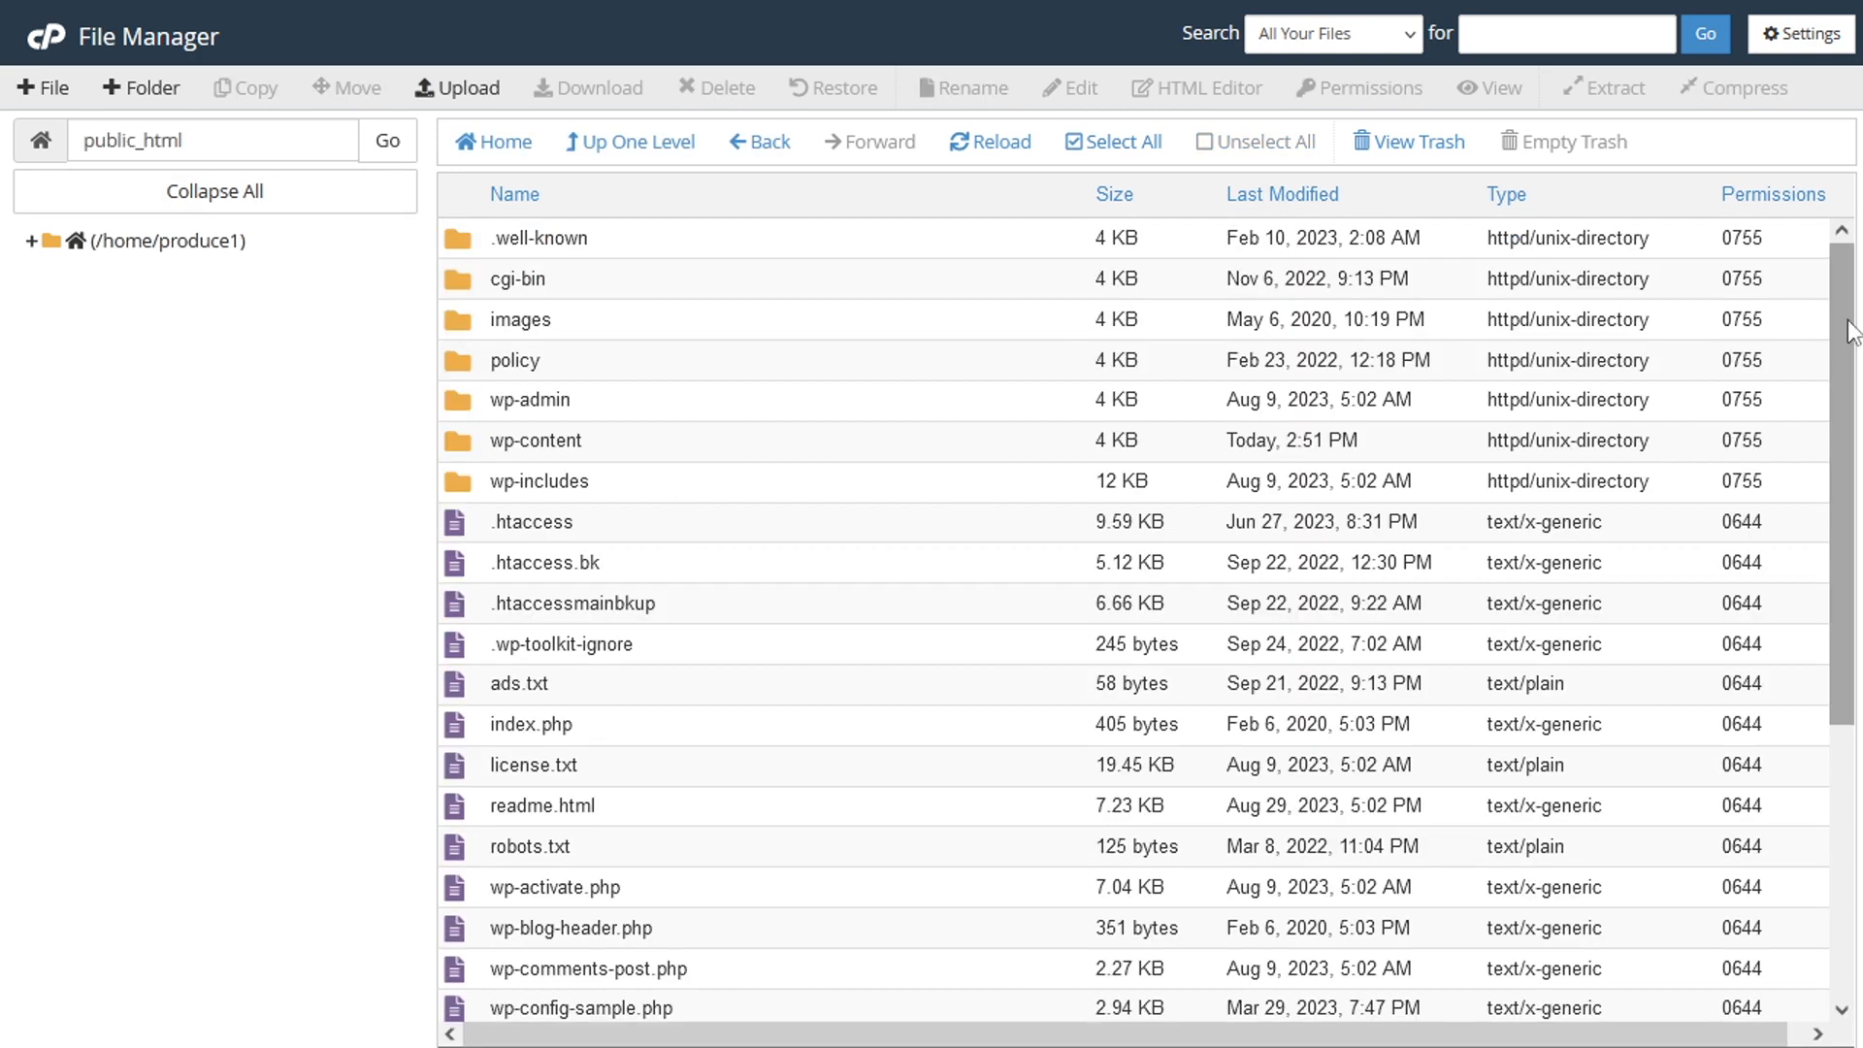
{"action": "left_click_drag", "start_coordinate": [1851, 330], "coordinate": [1846, 513]}
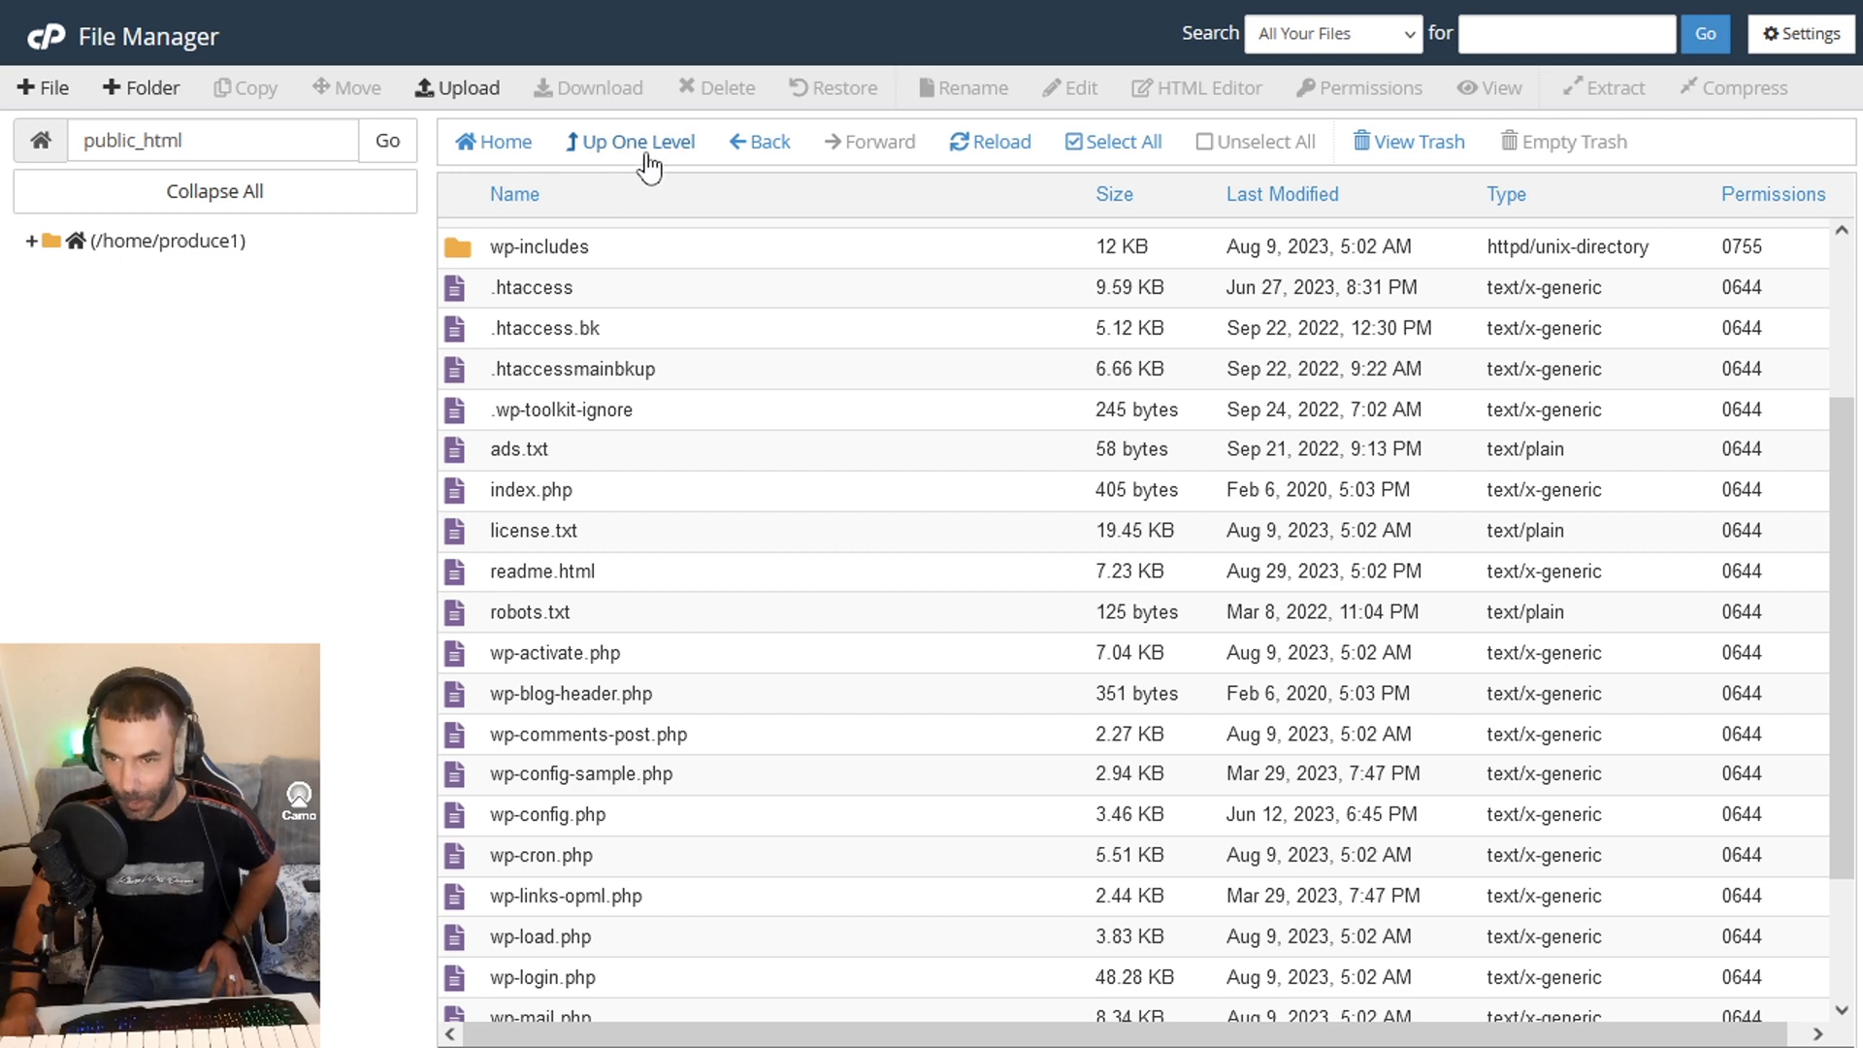
- Return to the home directory and compress the public_html folder into a Zip Archive named /public_html.zip
{"action": "left_click", "coordinate": [765, 145]}
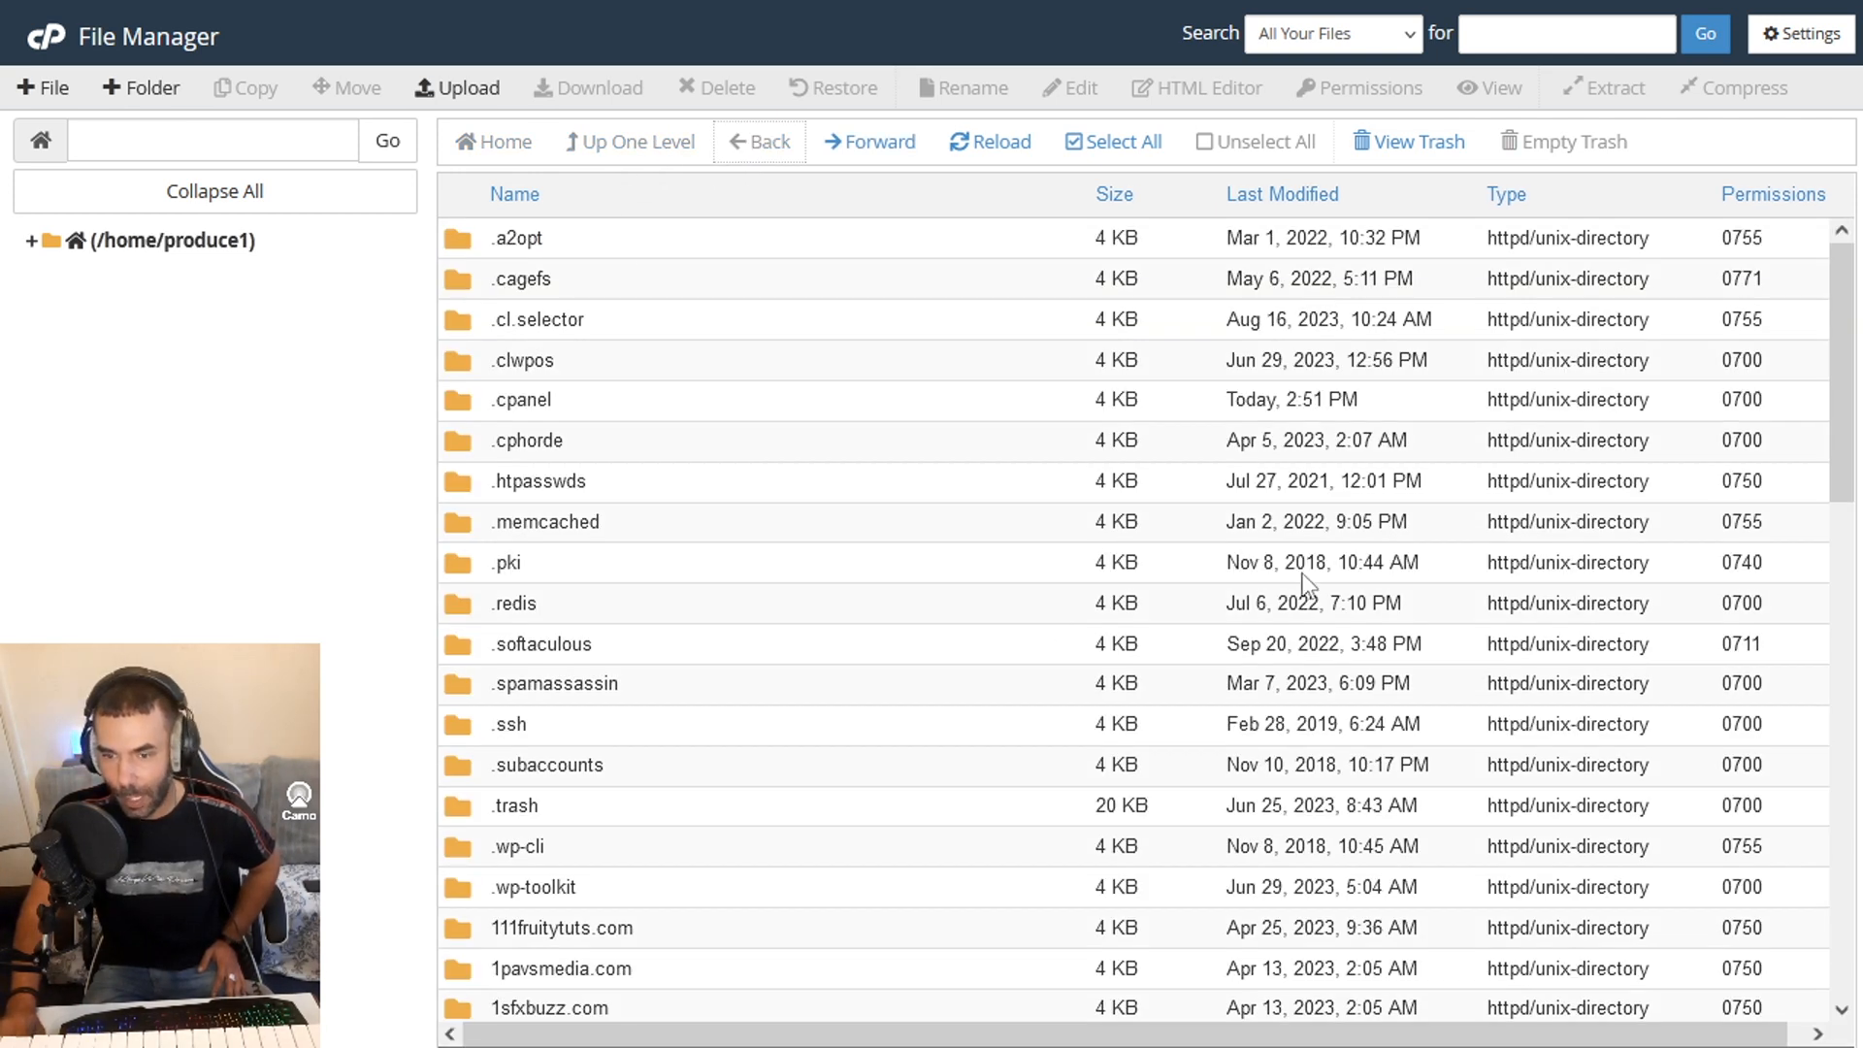
{"action": "left_click_drag", "start_coordinate": [1846, 408], "coordinate": [1771, 796]}
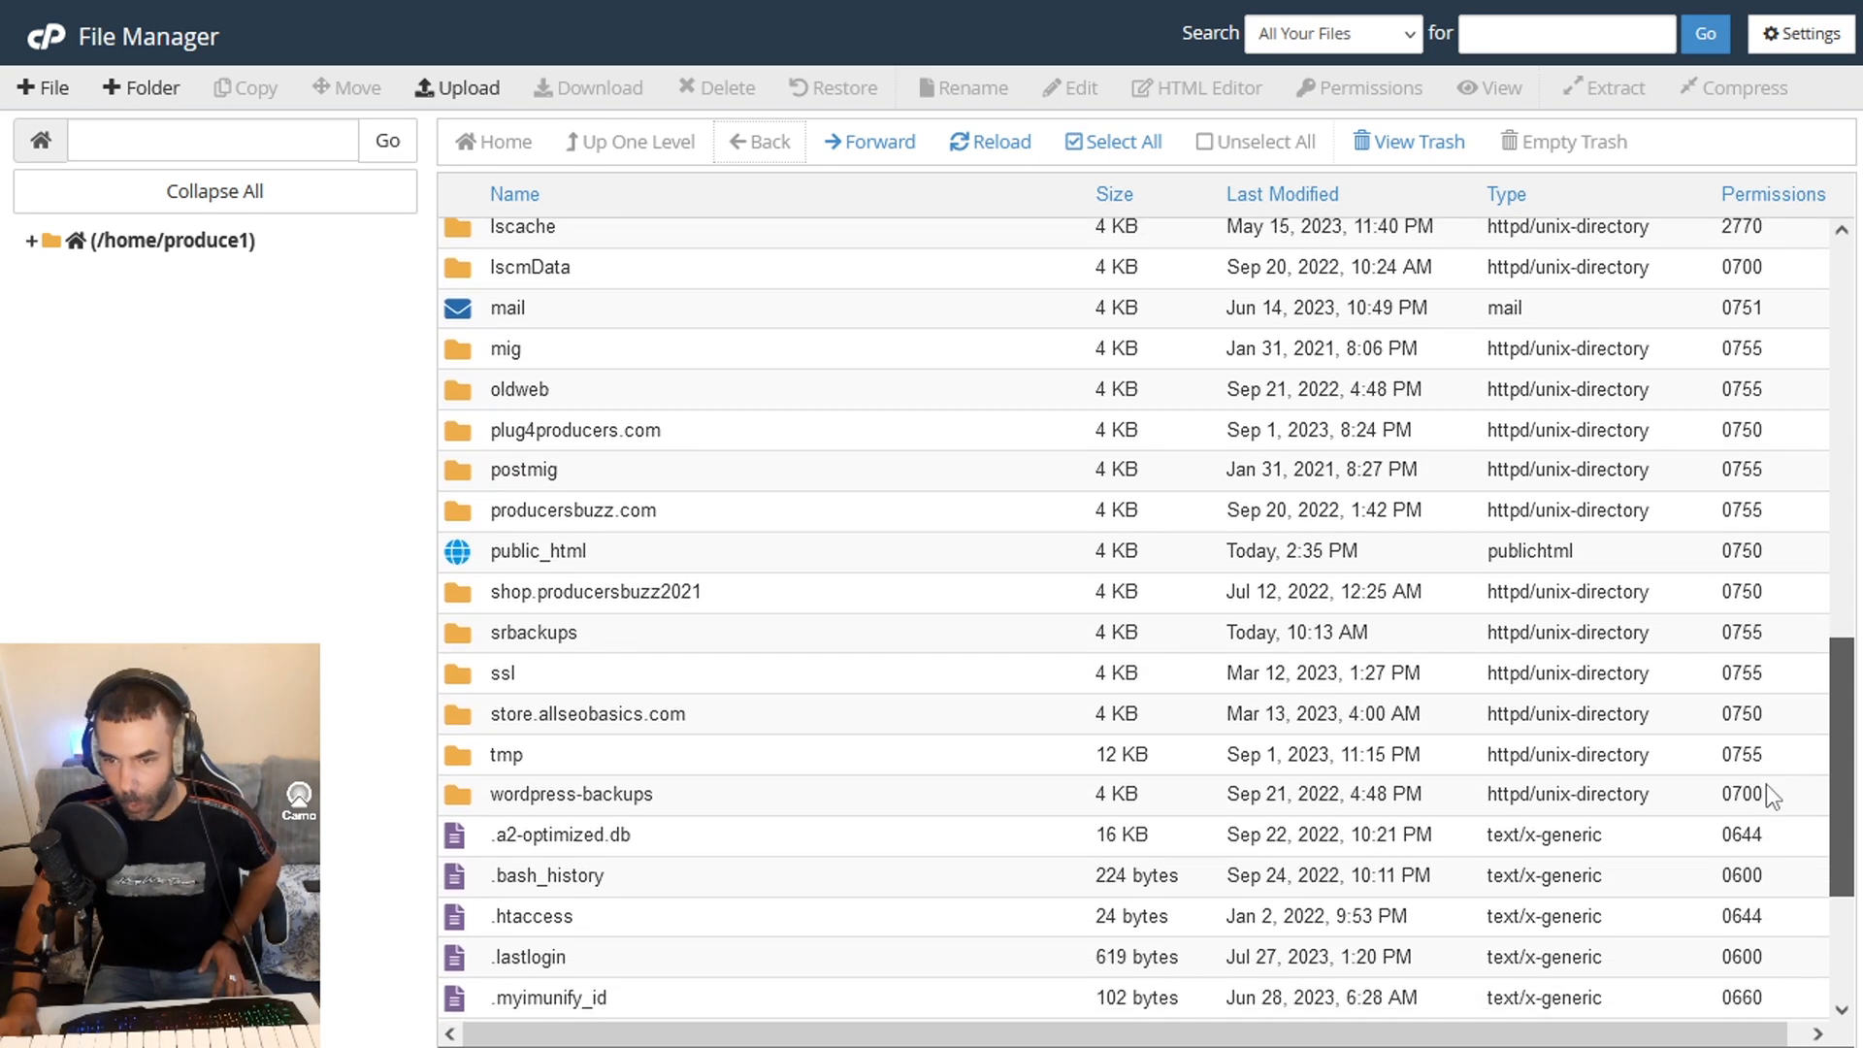
{"action": "left_click", "coordinate": [551, 559]}
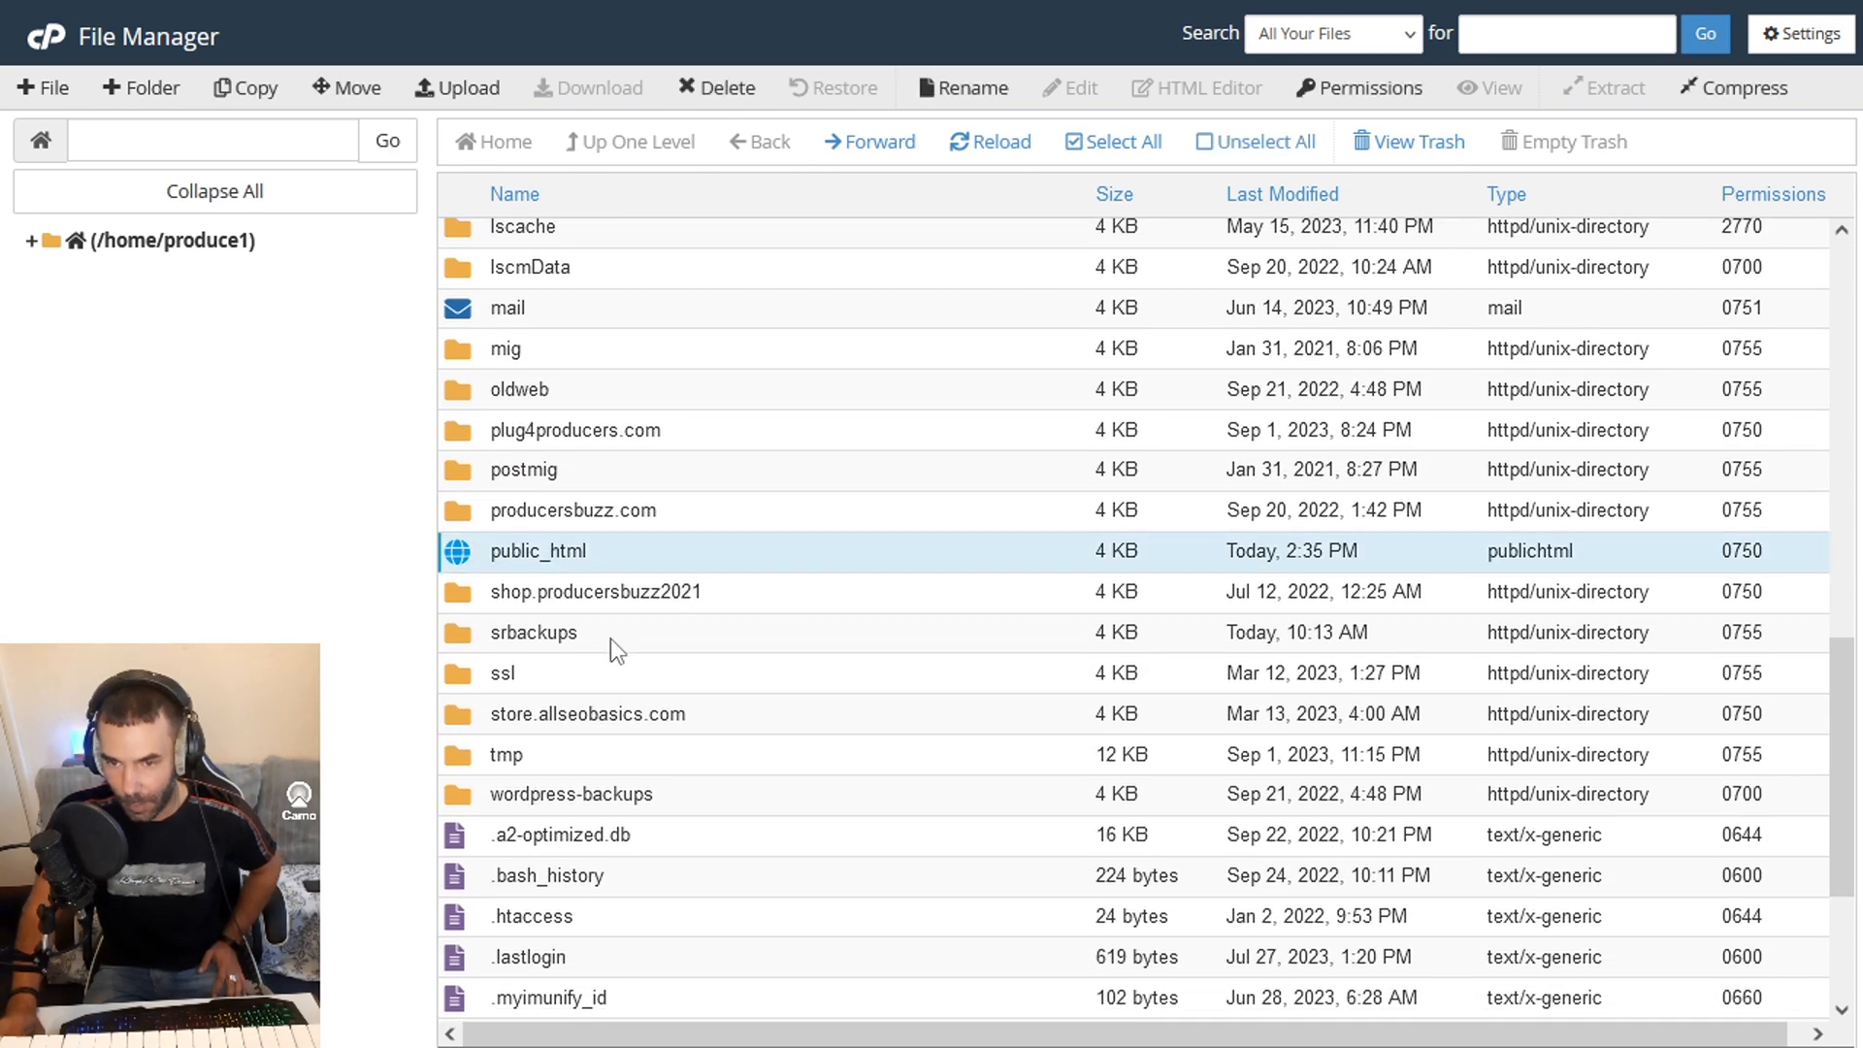
{"action": "right_click", "coordinate": [472, 563]}
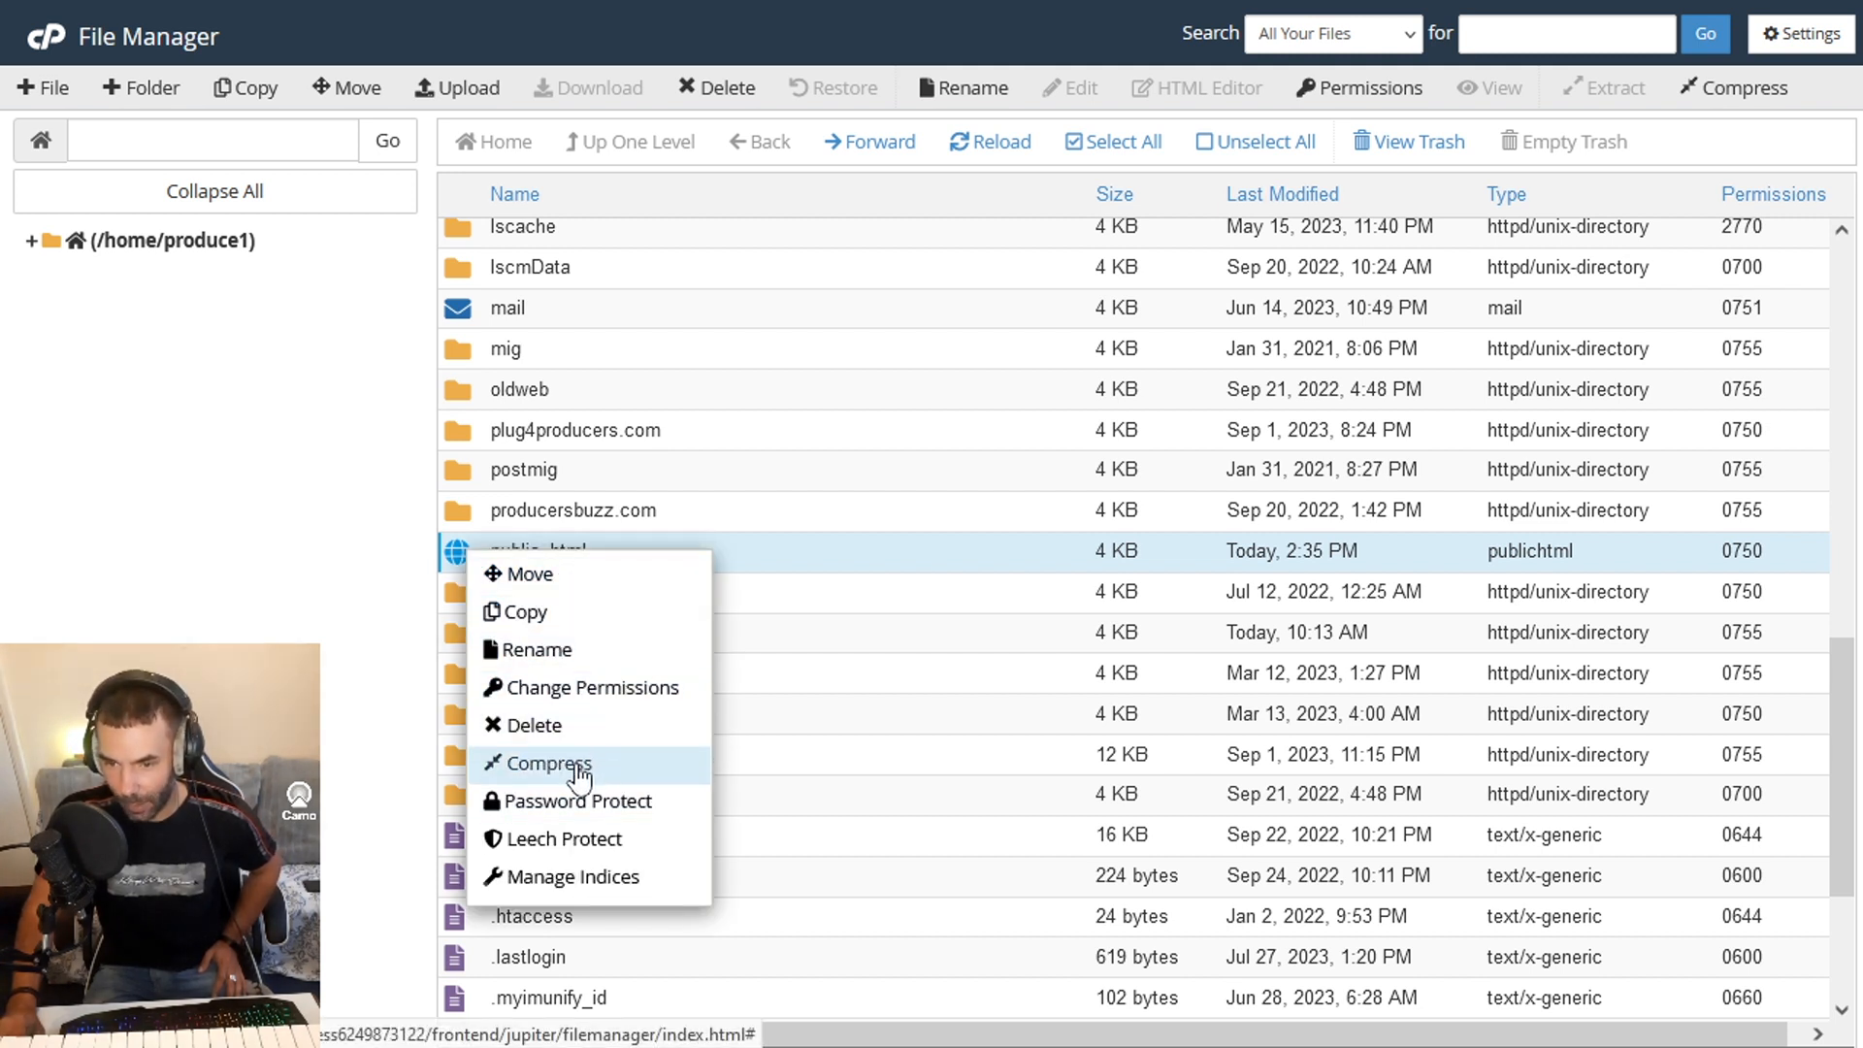
{"action": "left_click", "coordinate": [550, 764]}
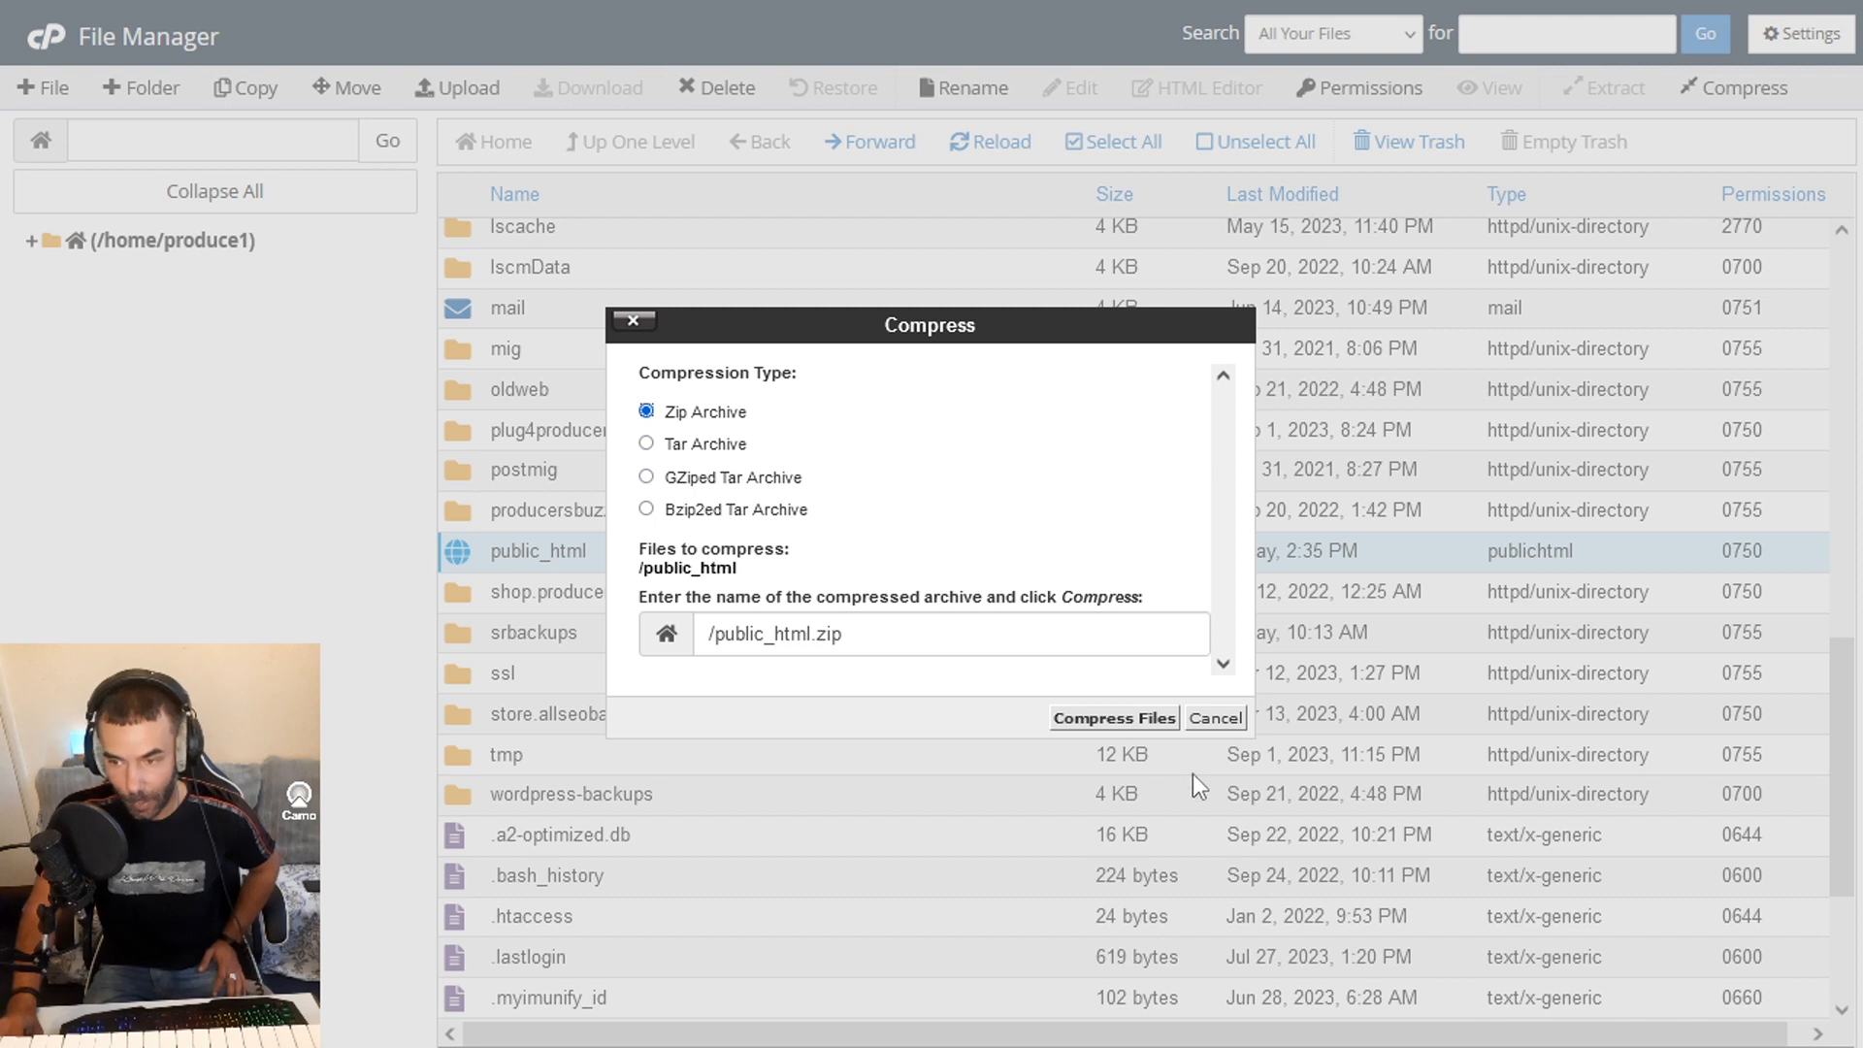
{"action": "left_click", "coordinate": [1113, 720]}
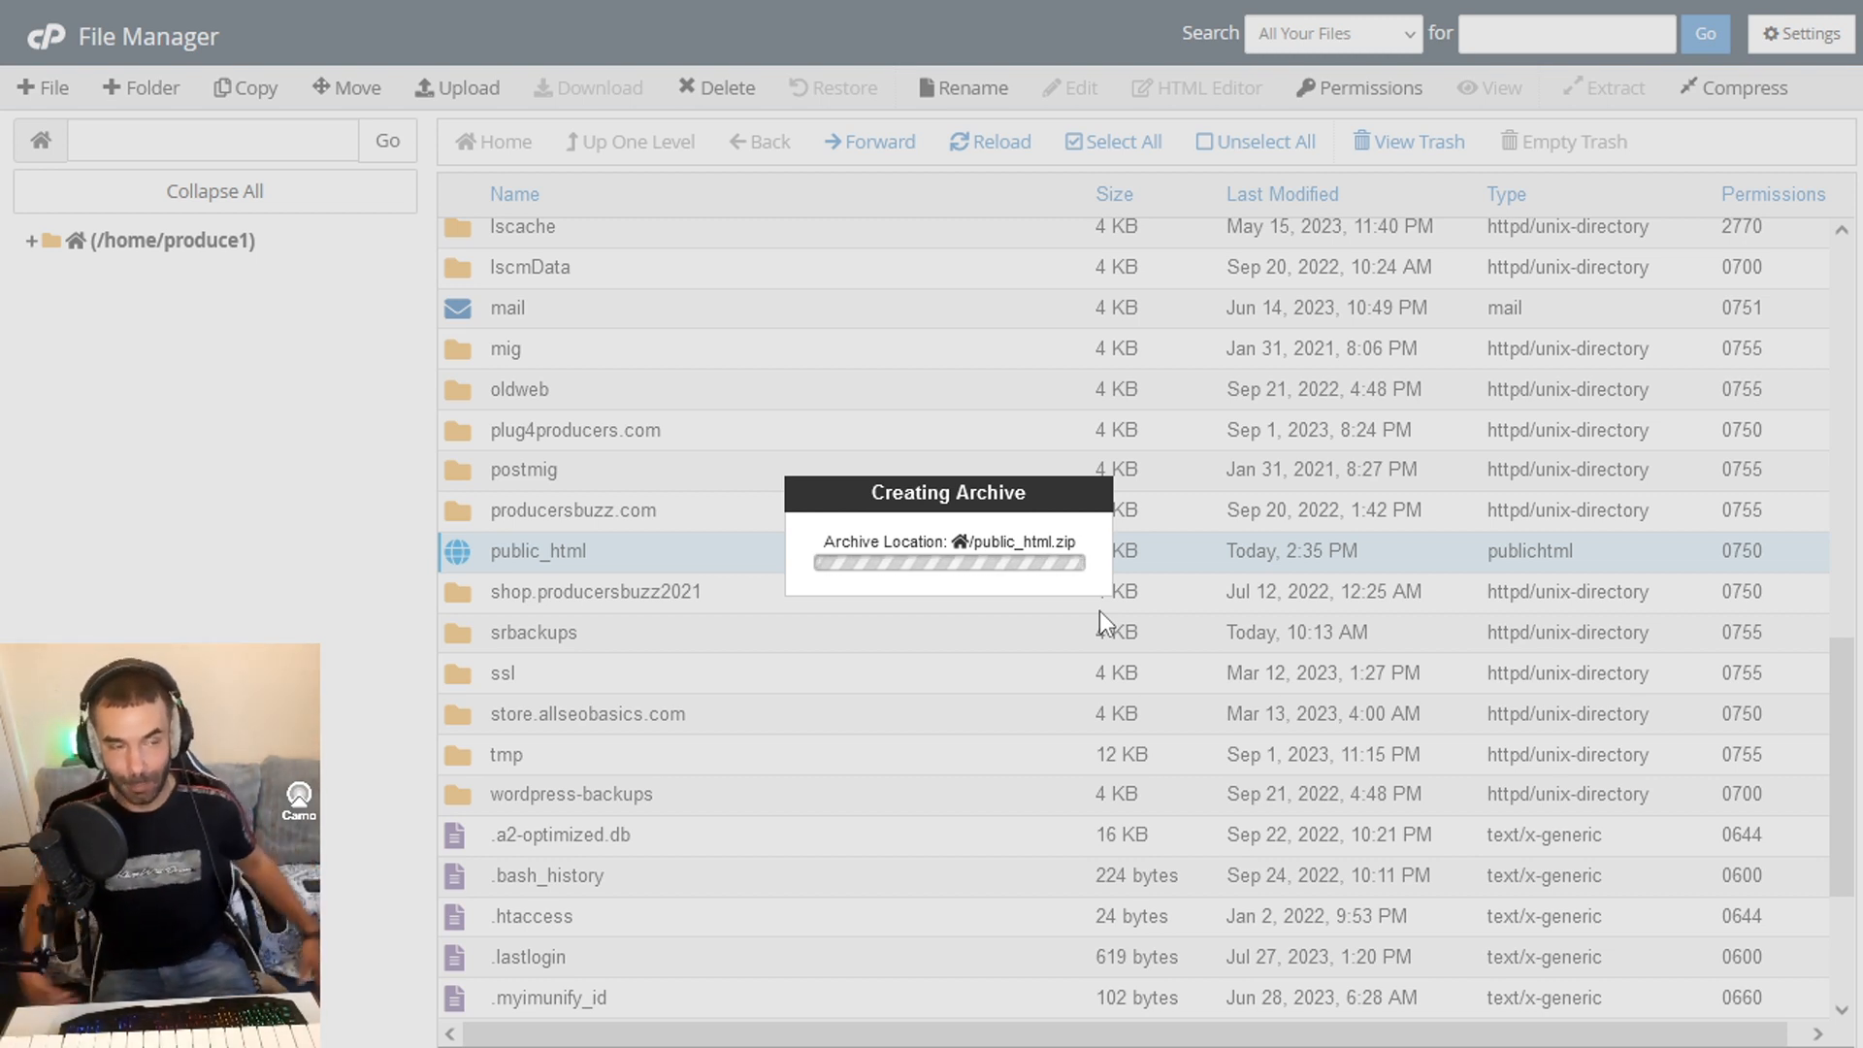
- Reload the File Manager page in the browser and check the end of the home directory list for the new archive
{"action": "mouse_move", "coordinate": [395, 0]}
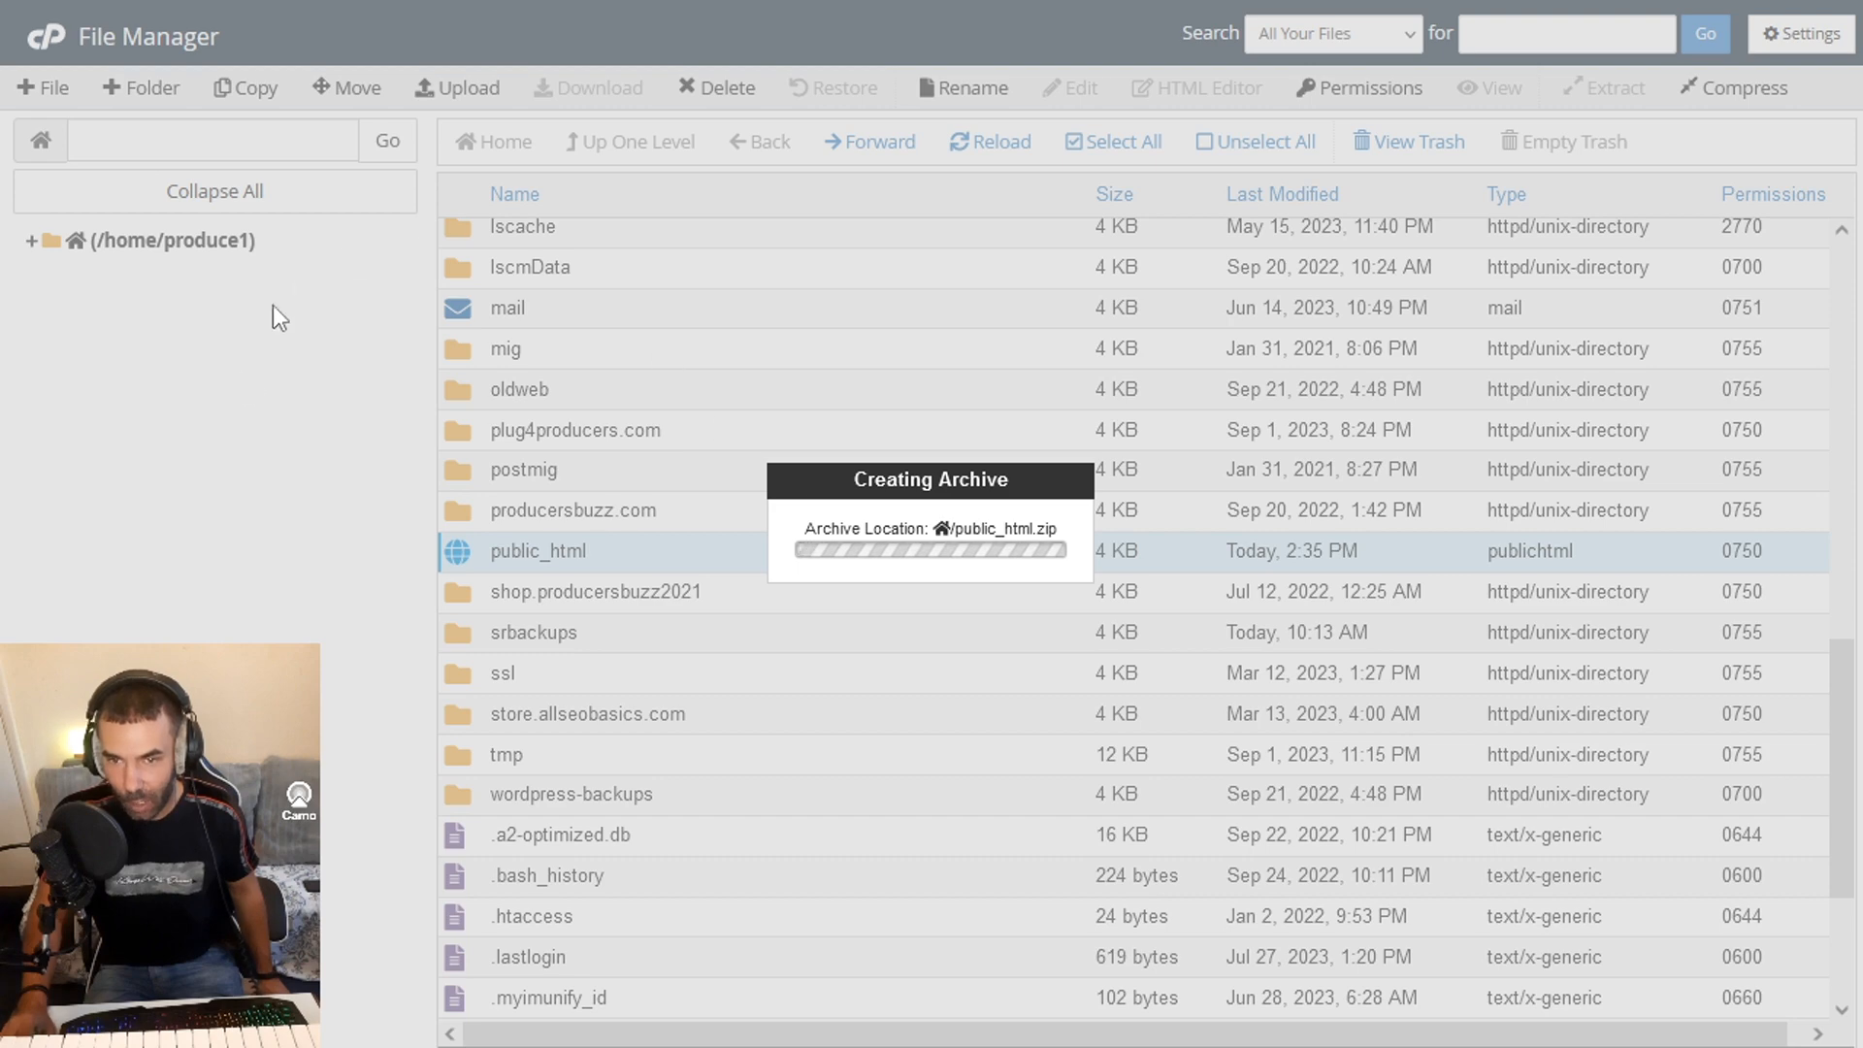
{"action": "mouse_move", "coordinate": [524, 2]}
{"action": "left_click", "coordinate": [829, 97]}
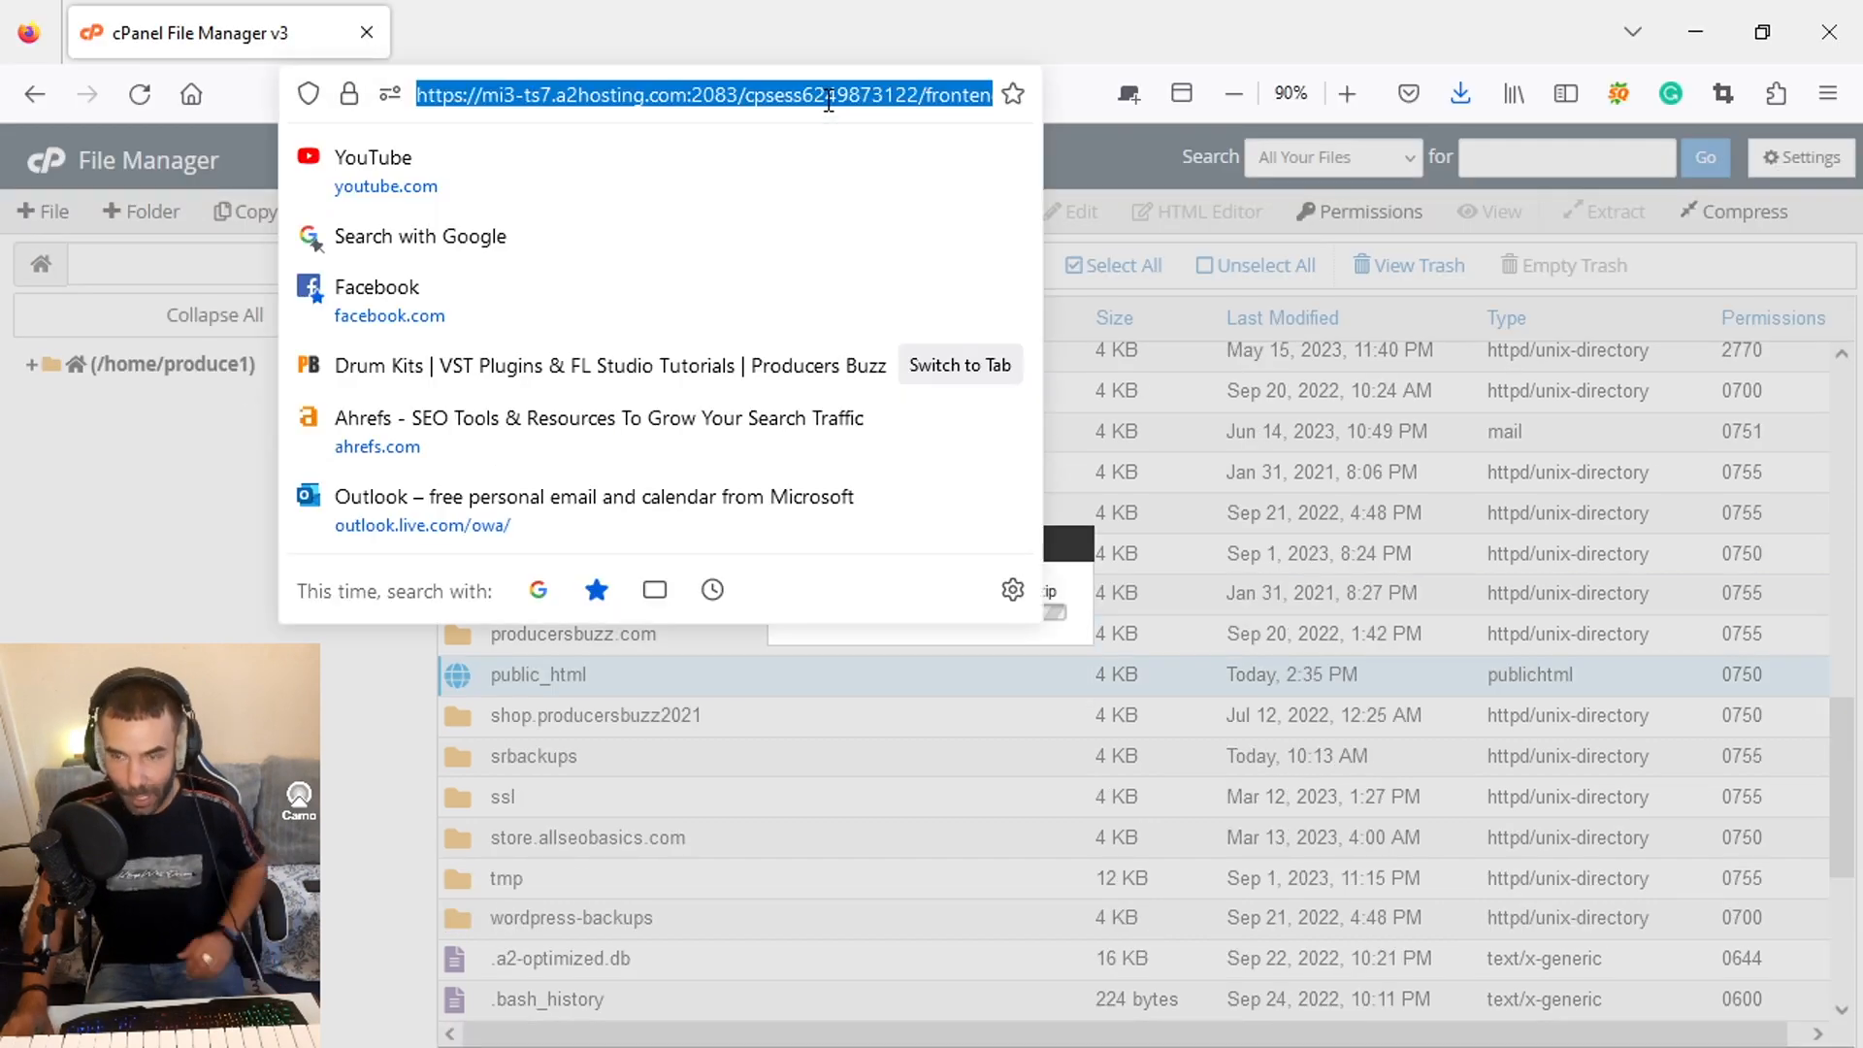
{"action": "key", "text": "Return"}
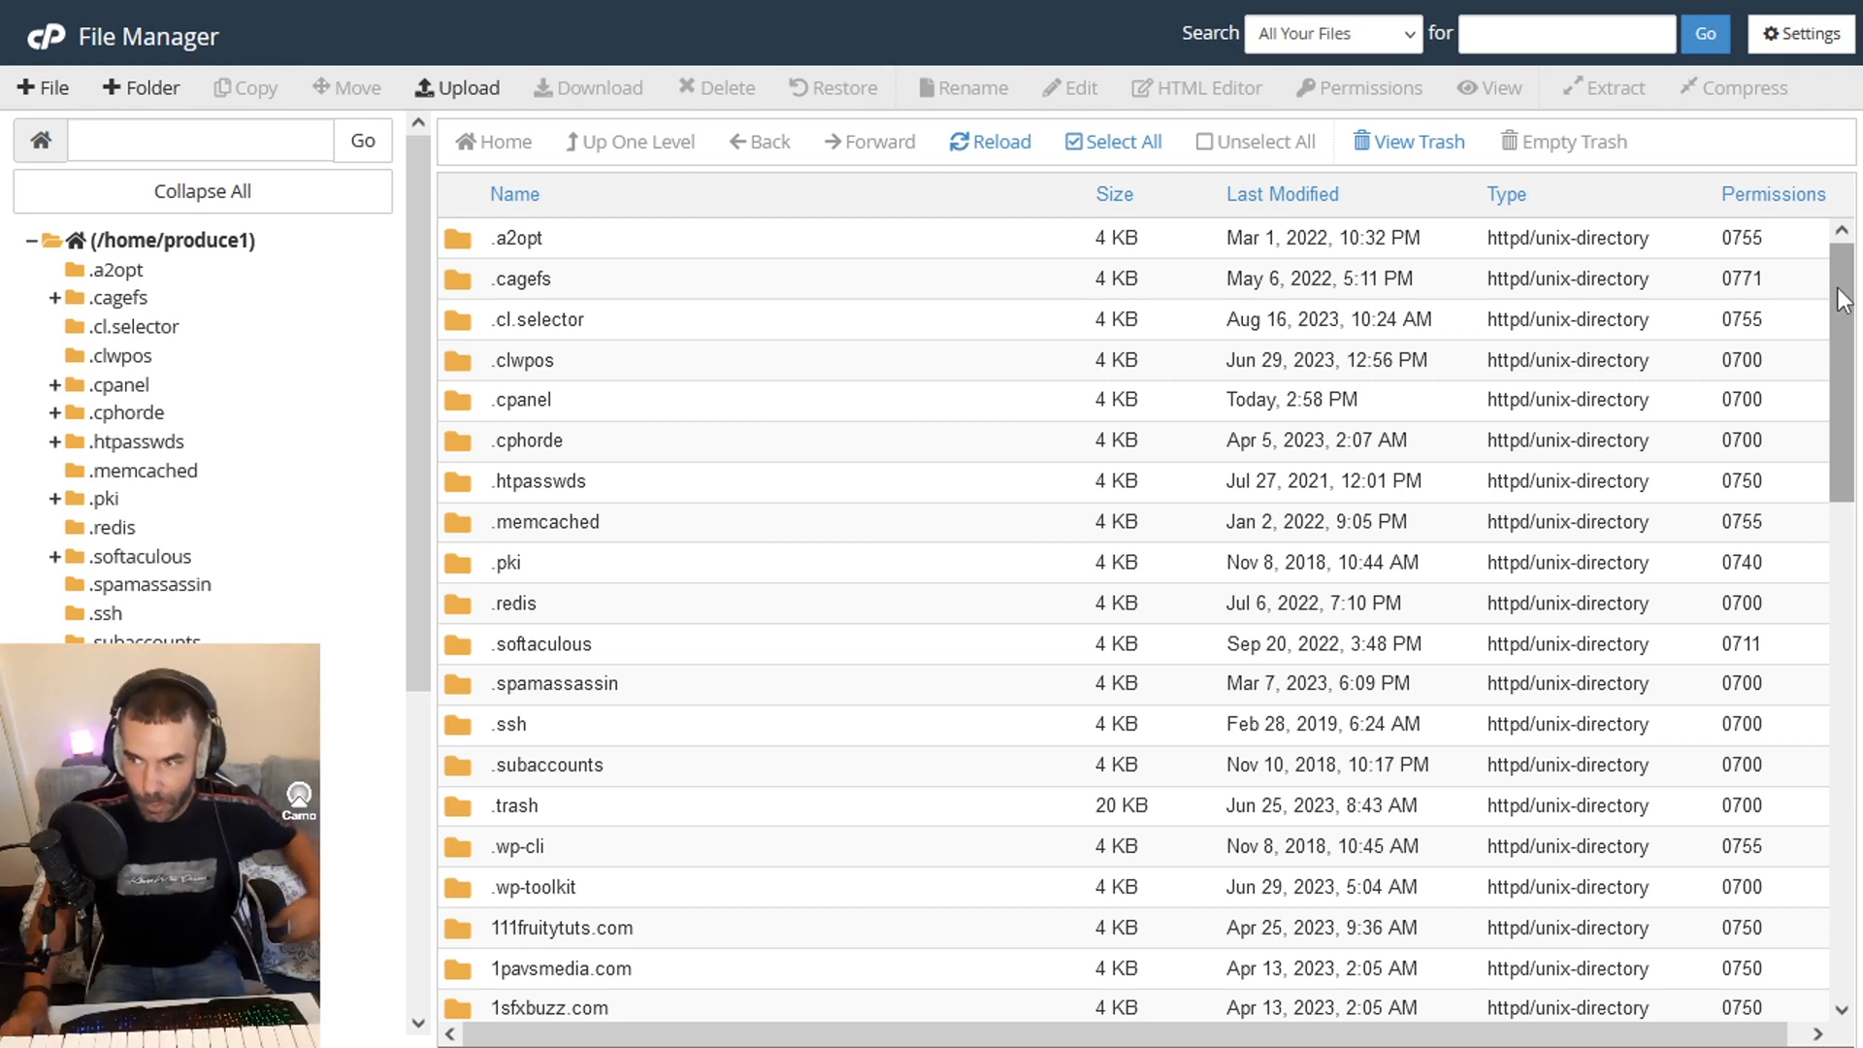
{"action": "left_click_drag", "start_coordinate": [1817, 291], "coordinate": [1793, 632]}
{"action": "scroll", "coordinate": [811, 736], "scroll_direction": "down", "scroll_amount": 5}
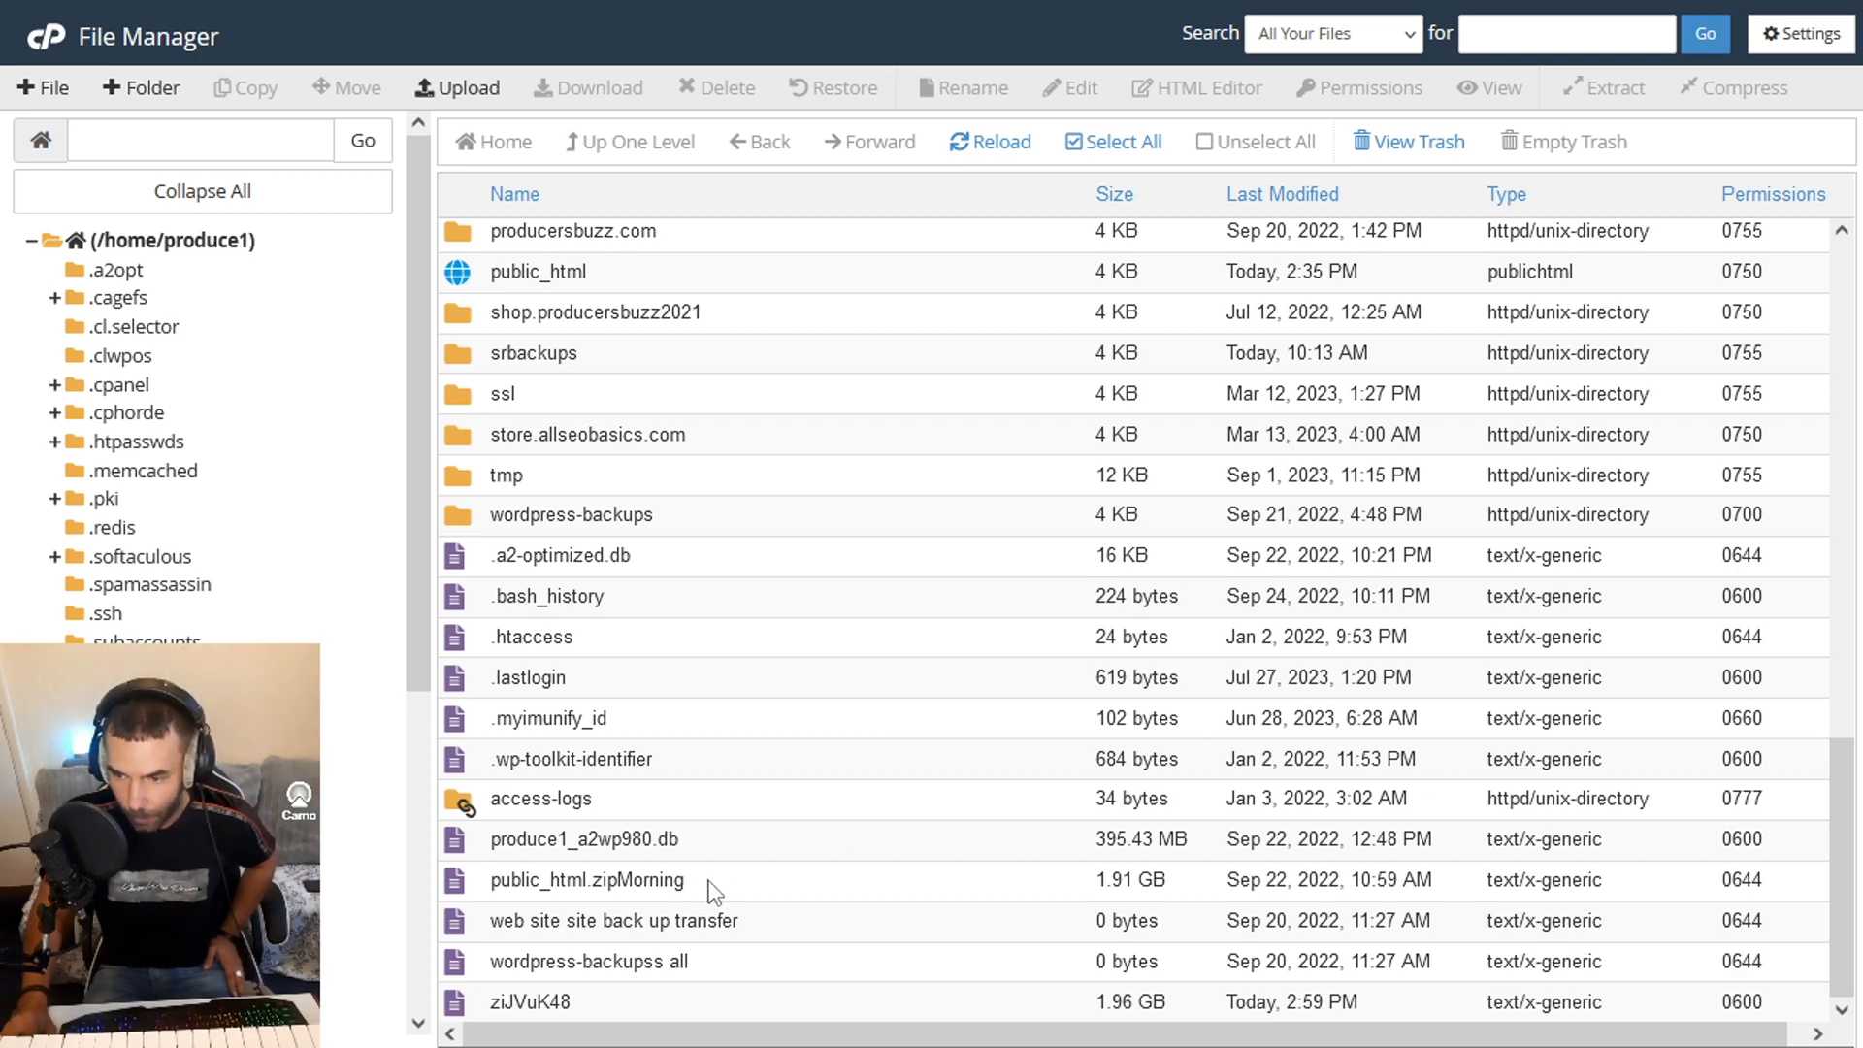
{"action": "left_click_drag", "start_coordinate": [1840, 854], "coordinate": [1837, 915]}
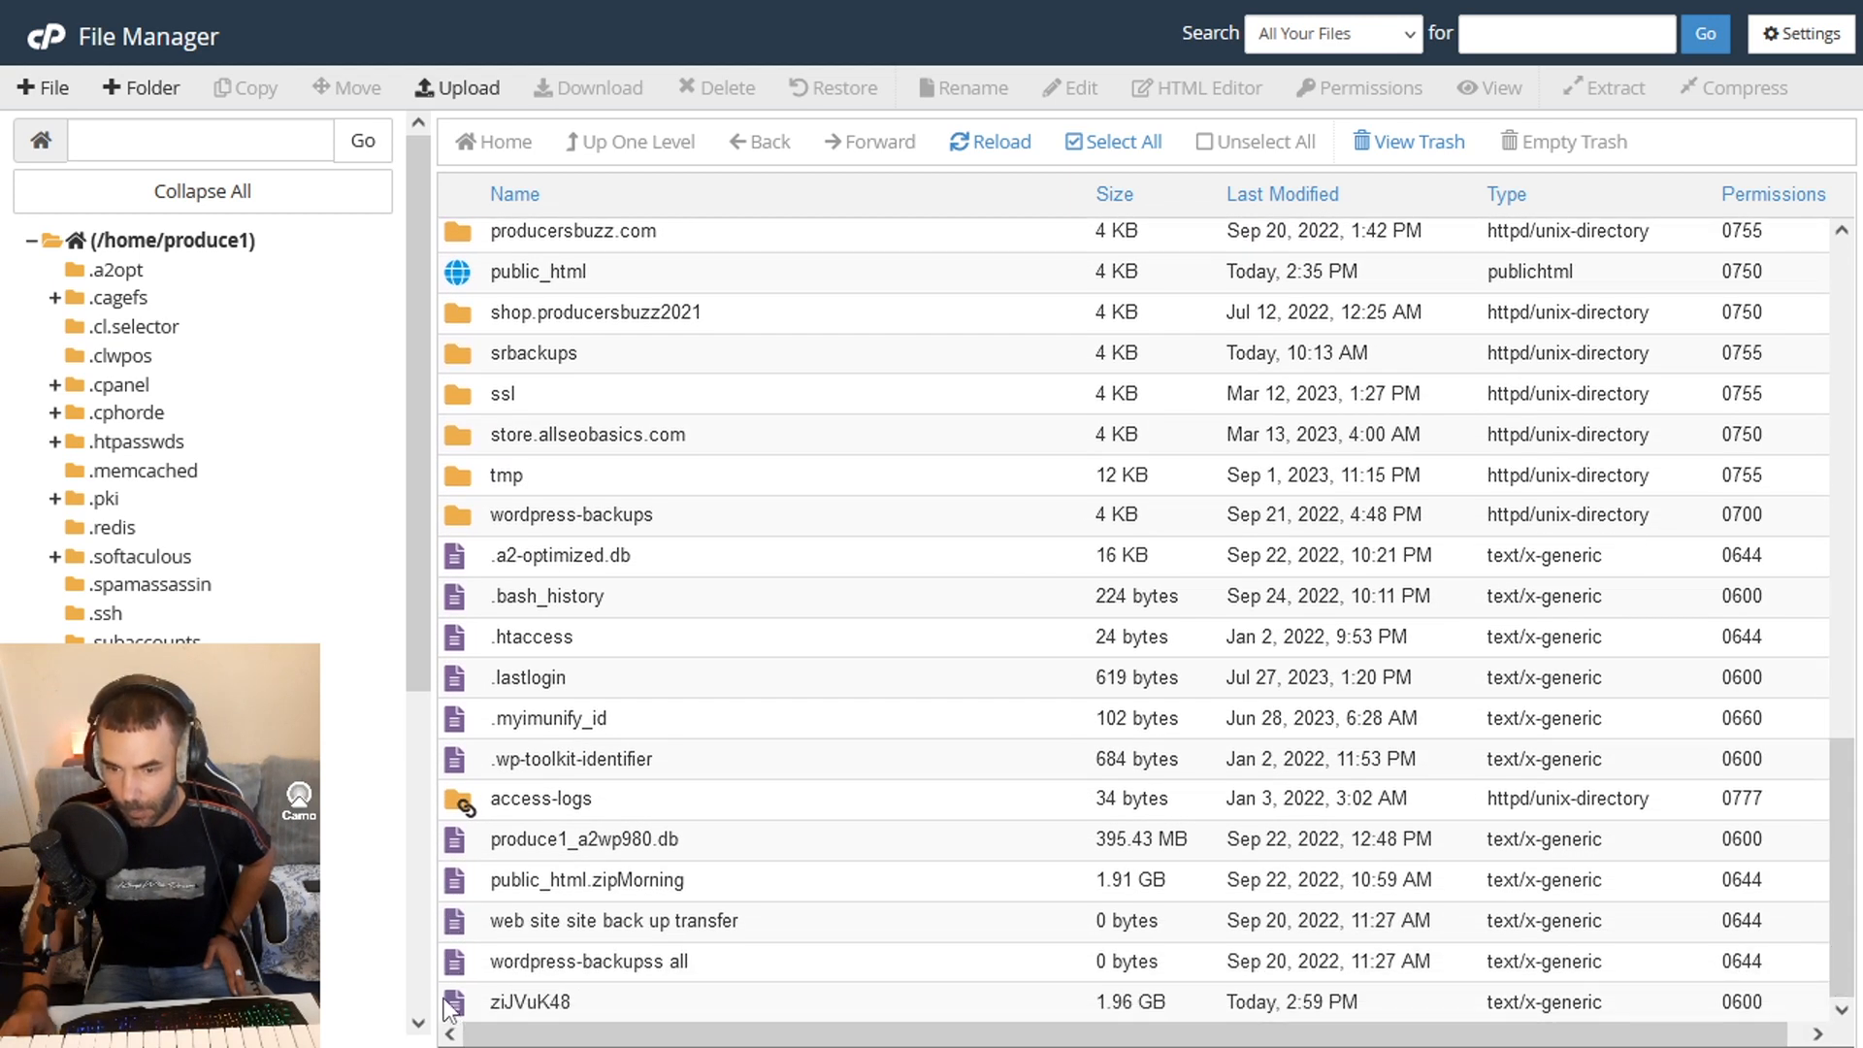
{"action": "scroll", "coordinate": [699, 873], "scroll_direction": "up", "scroll_amount": 1}
{"action": "scroll", "coordinate": [699, 872], "scroll_direction": "down", "scroll_amount": 1}
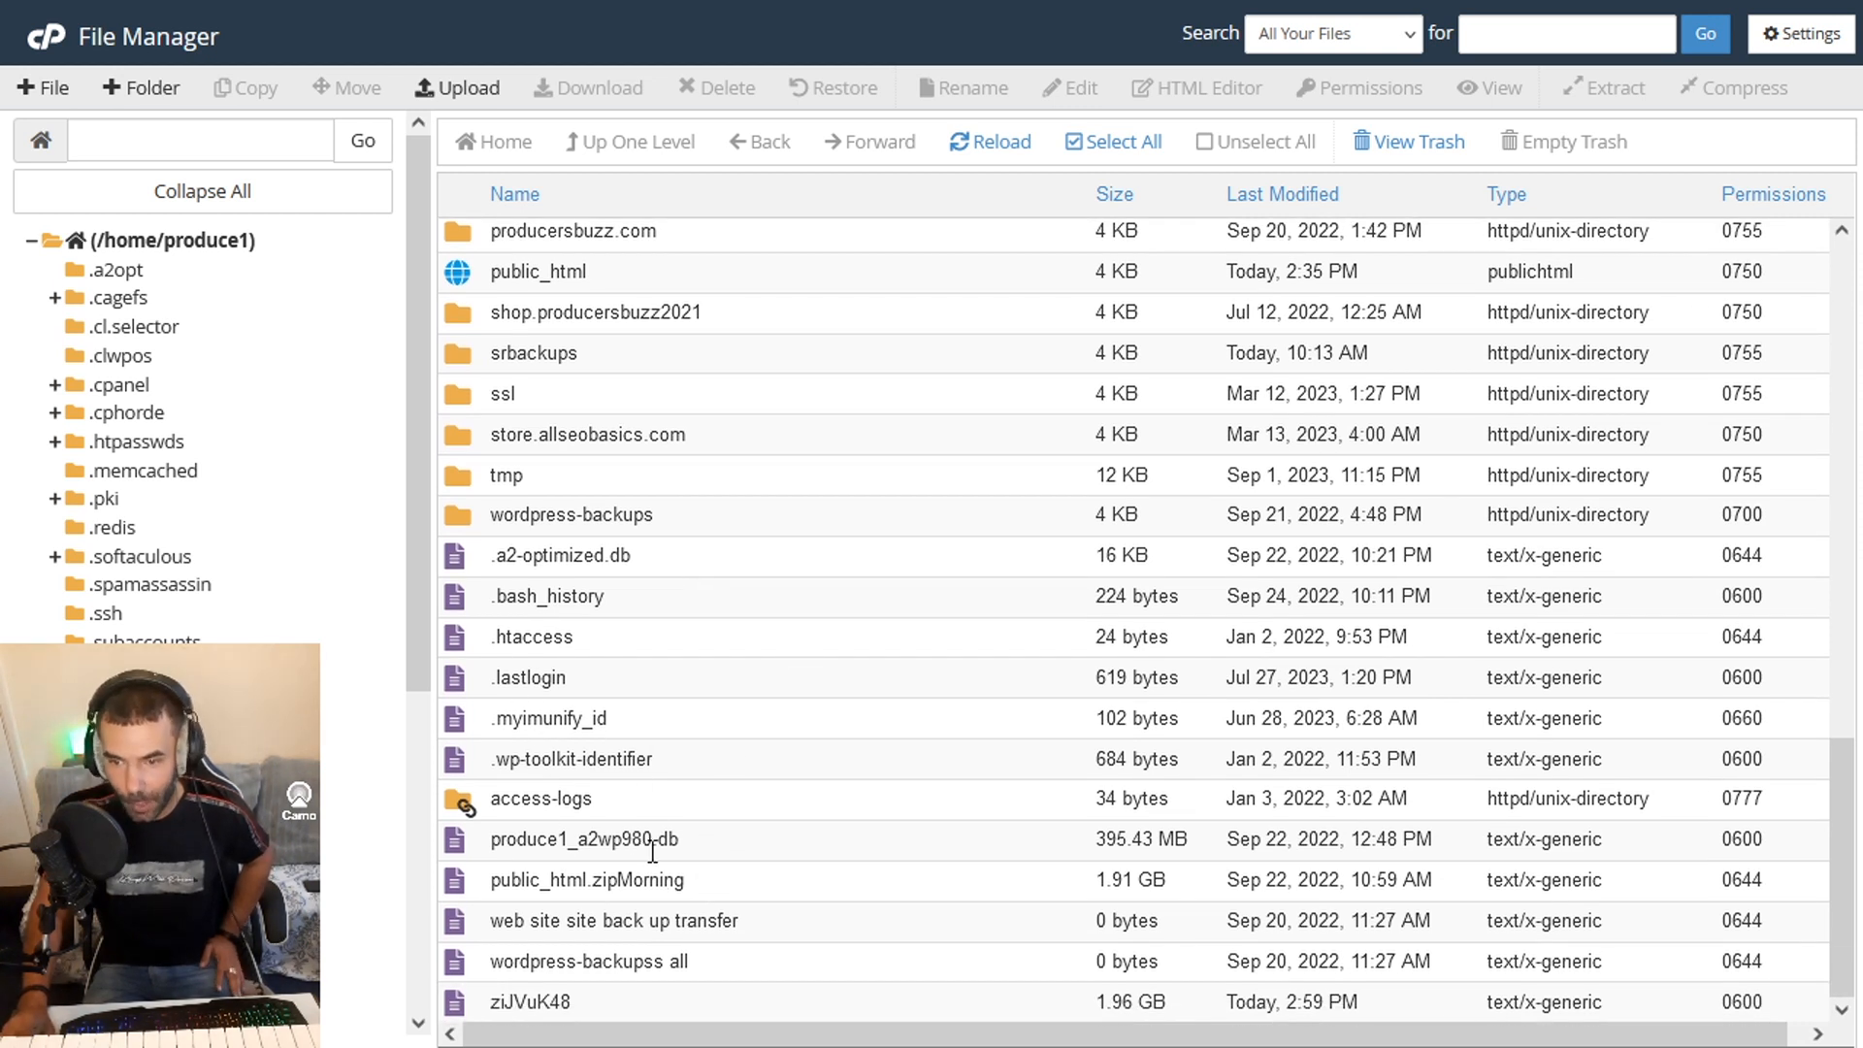
- Refresh the home directory listing and locate public_html.zip, checking that it is the new archive
{"action": "left_click", "coordinate": [1014, 145]}
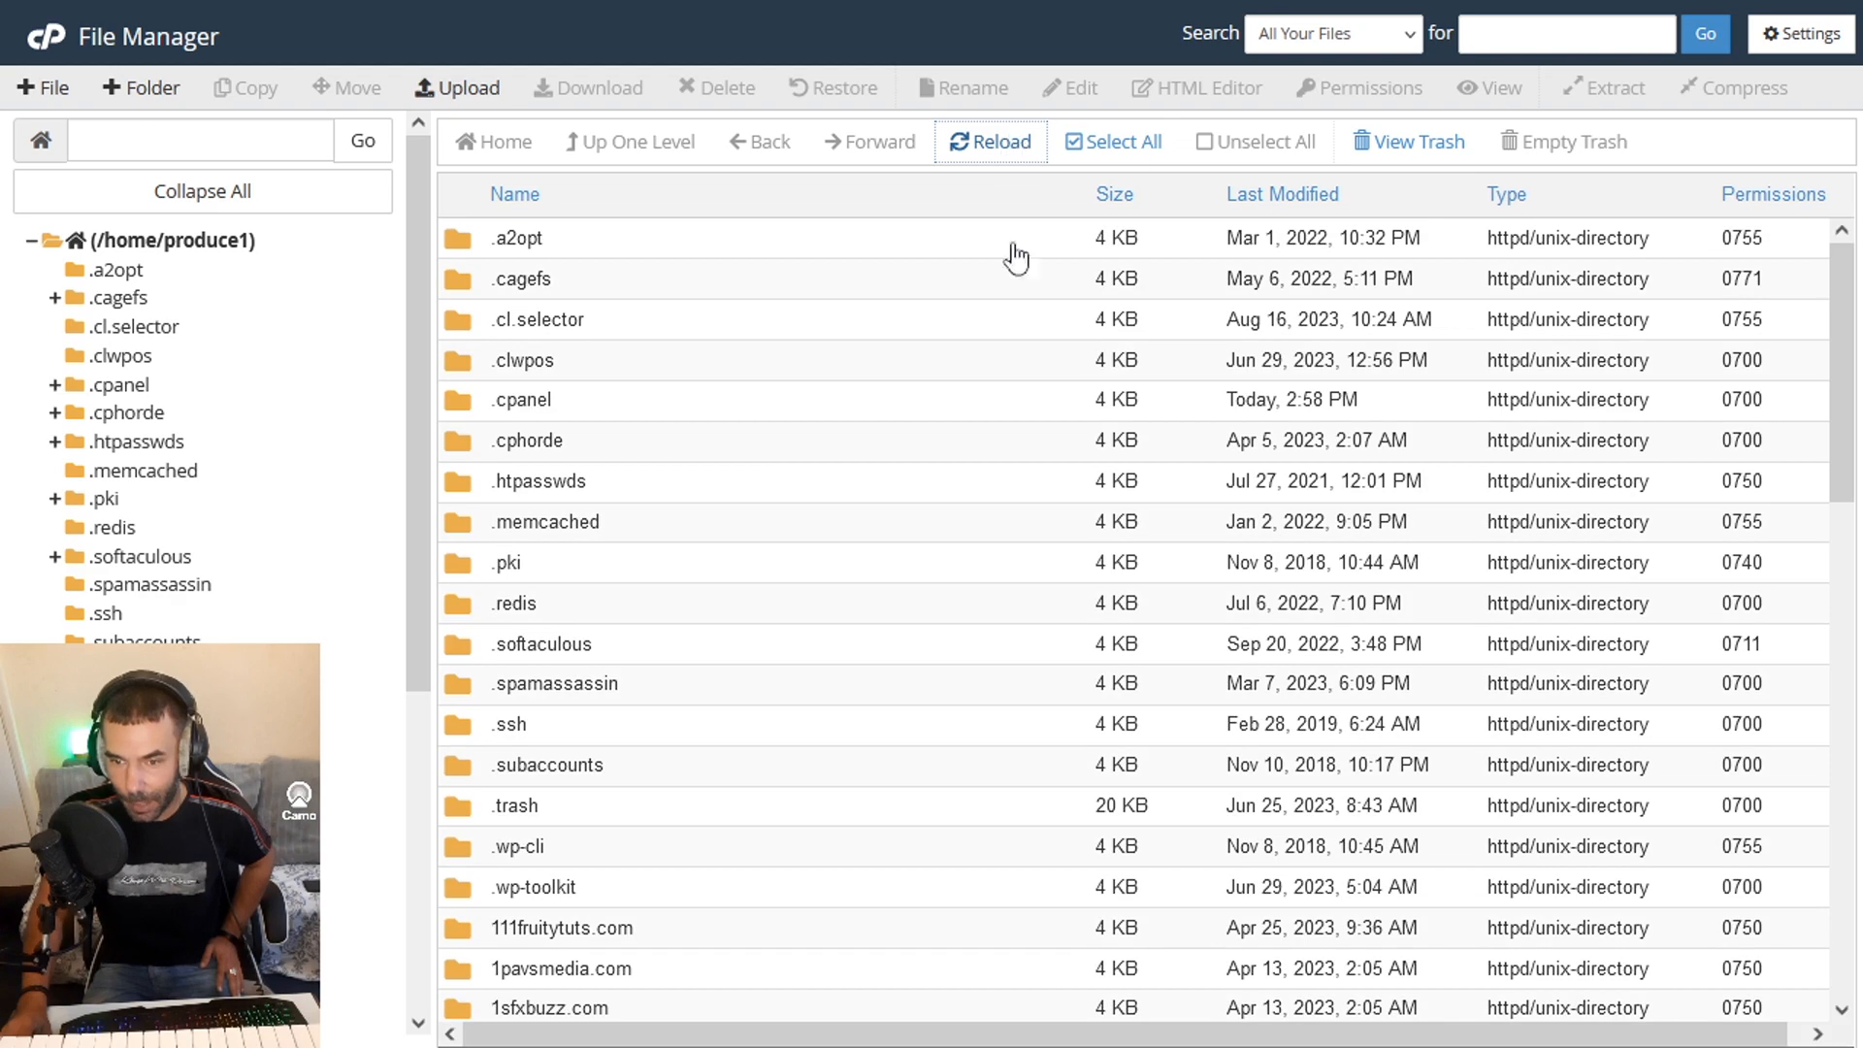
{"action": "left_click_drag", "start_coordinate": [1857, 342], "coordinate": [1831, 842]}
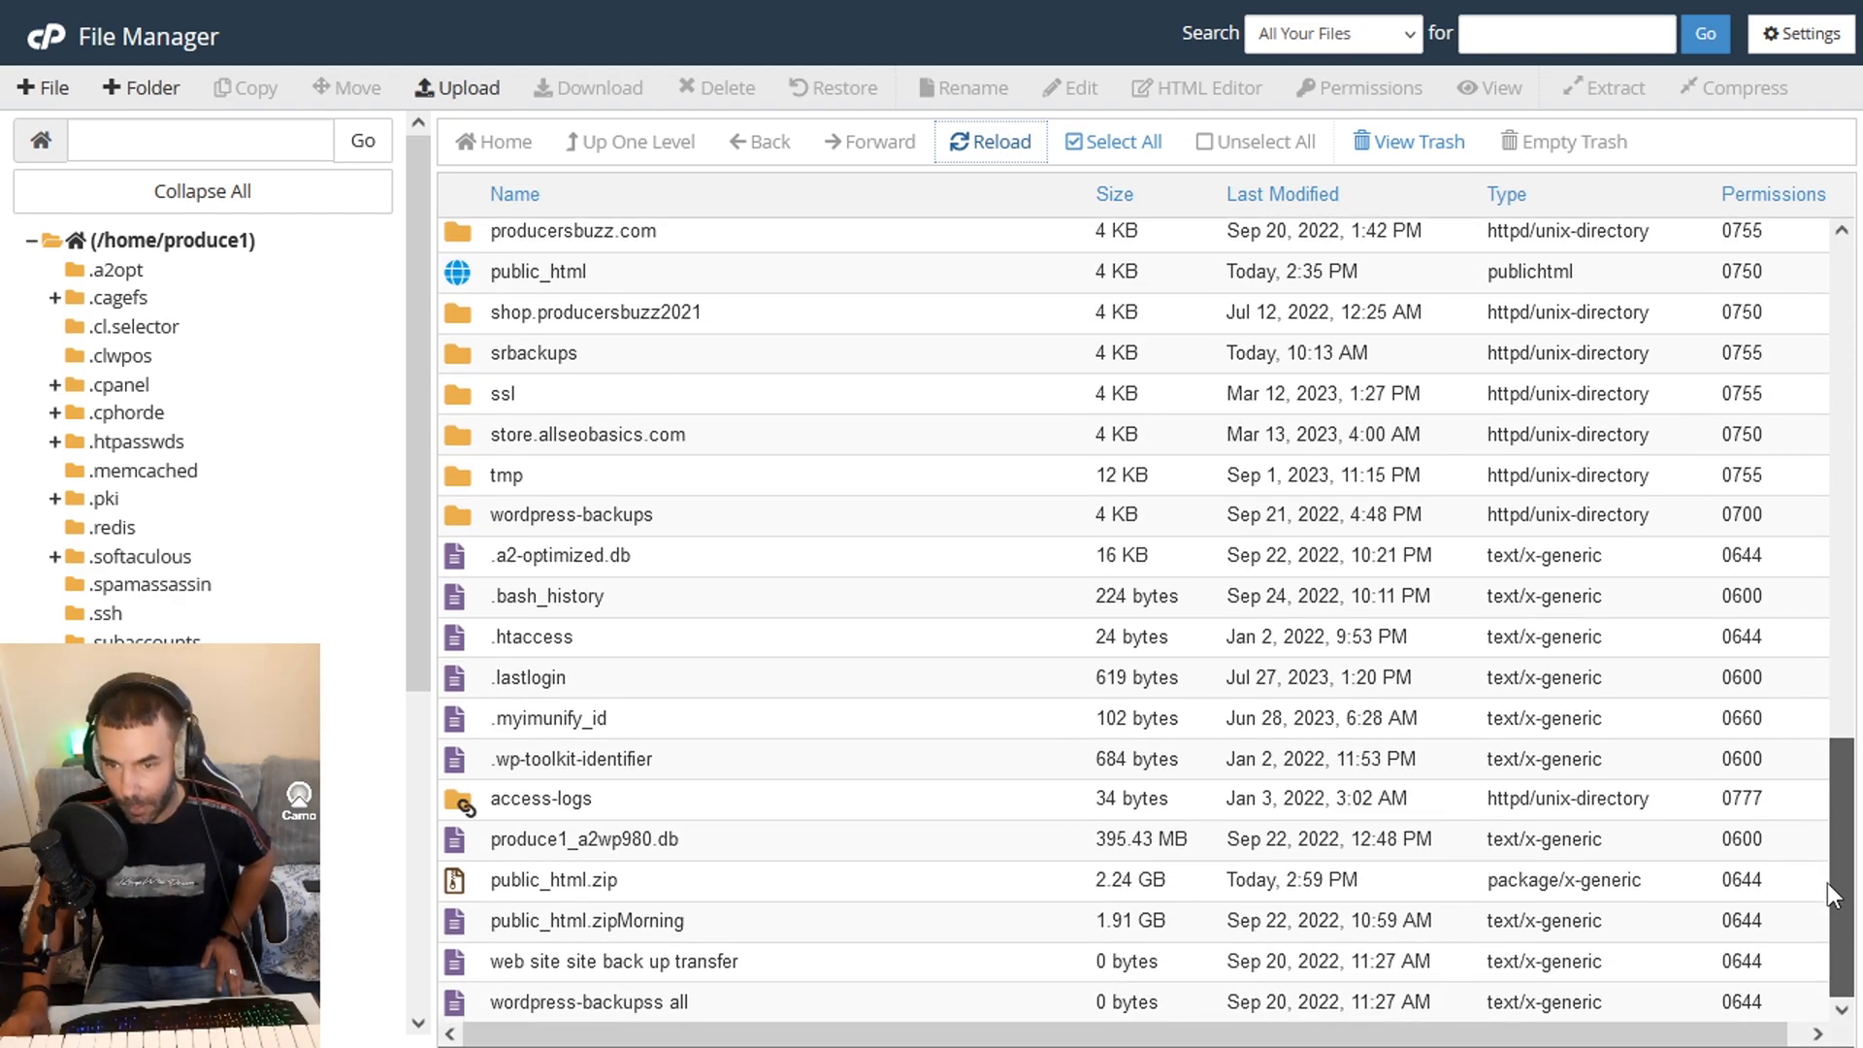
{"action": "left_click", "coordinate": [607, 885]}
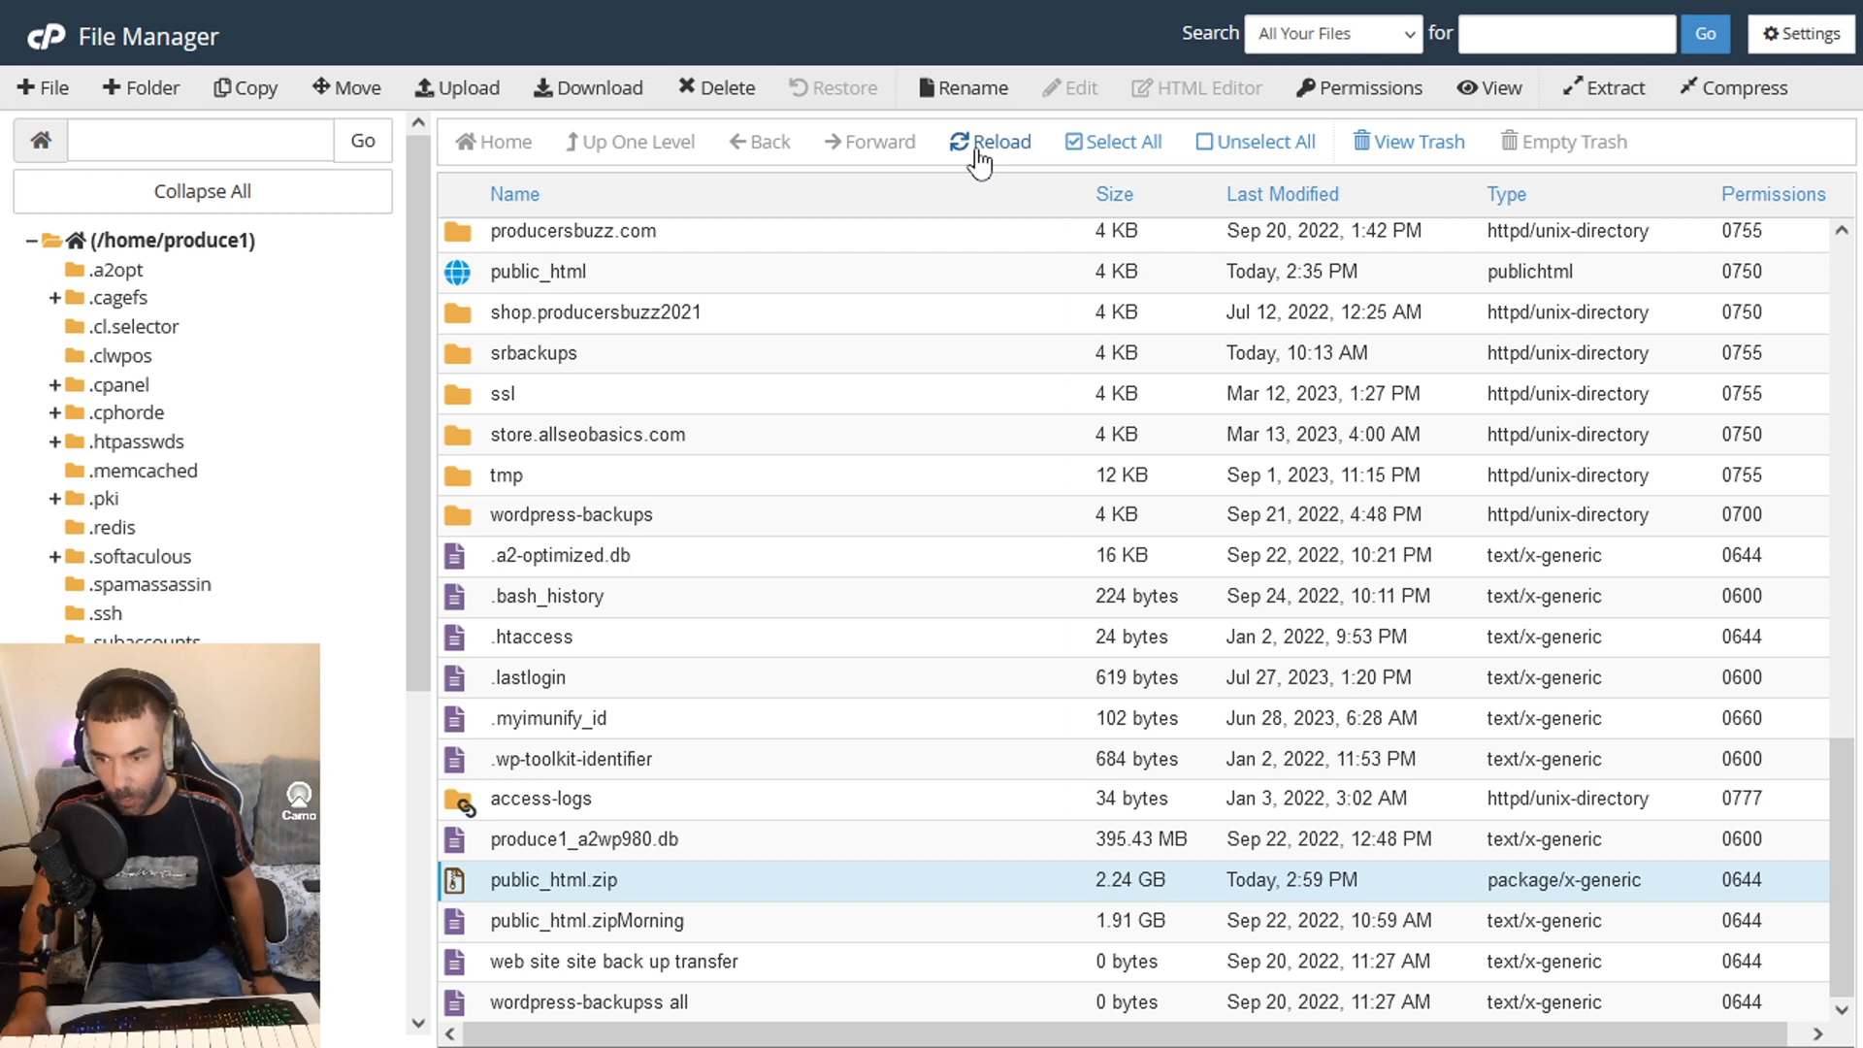
{"action": "left_click", "coordinate": [988, 143]}
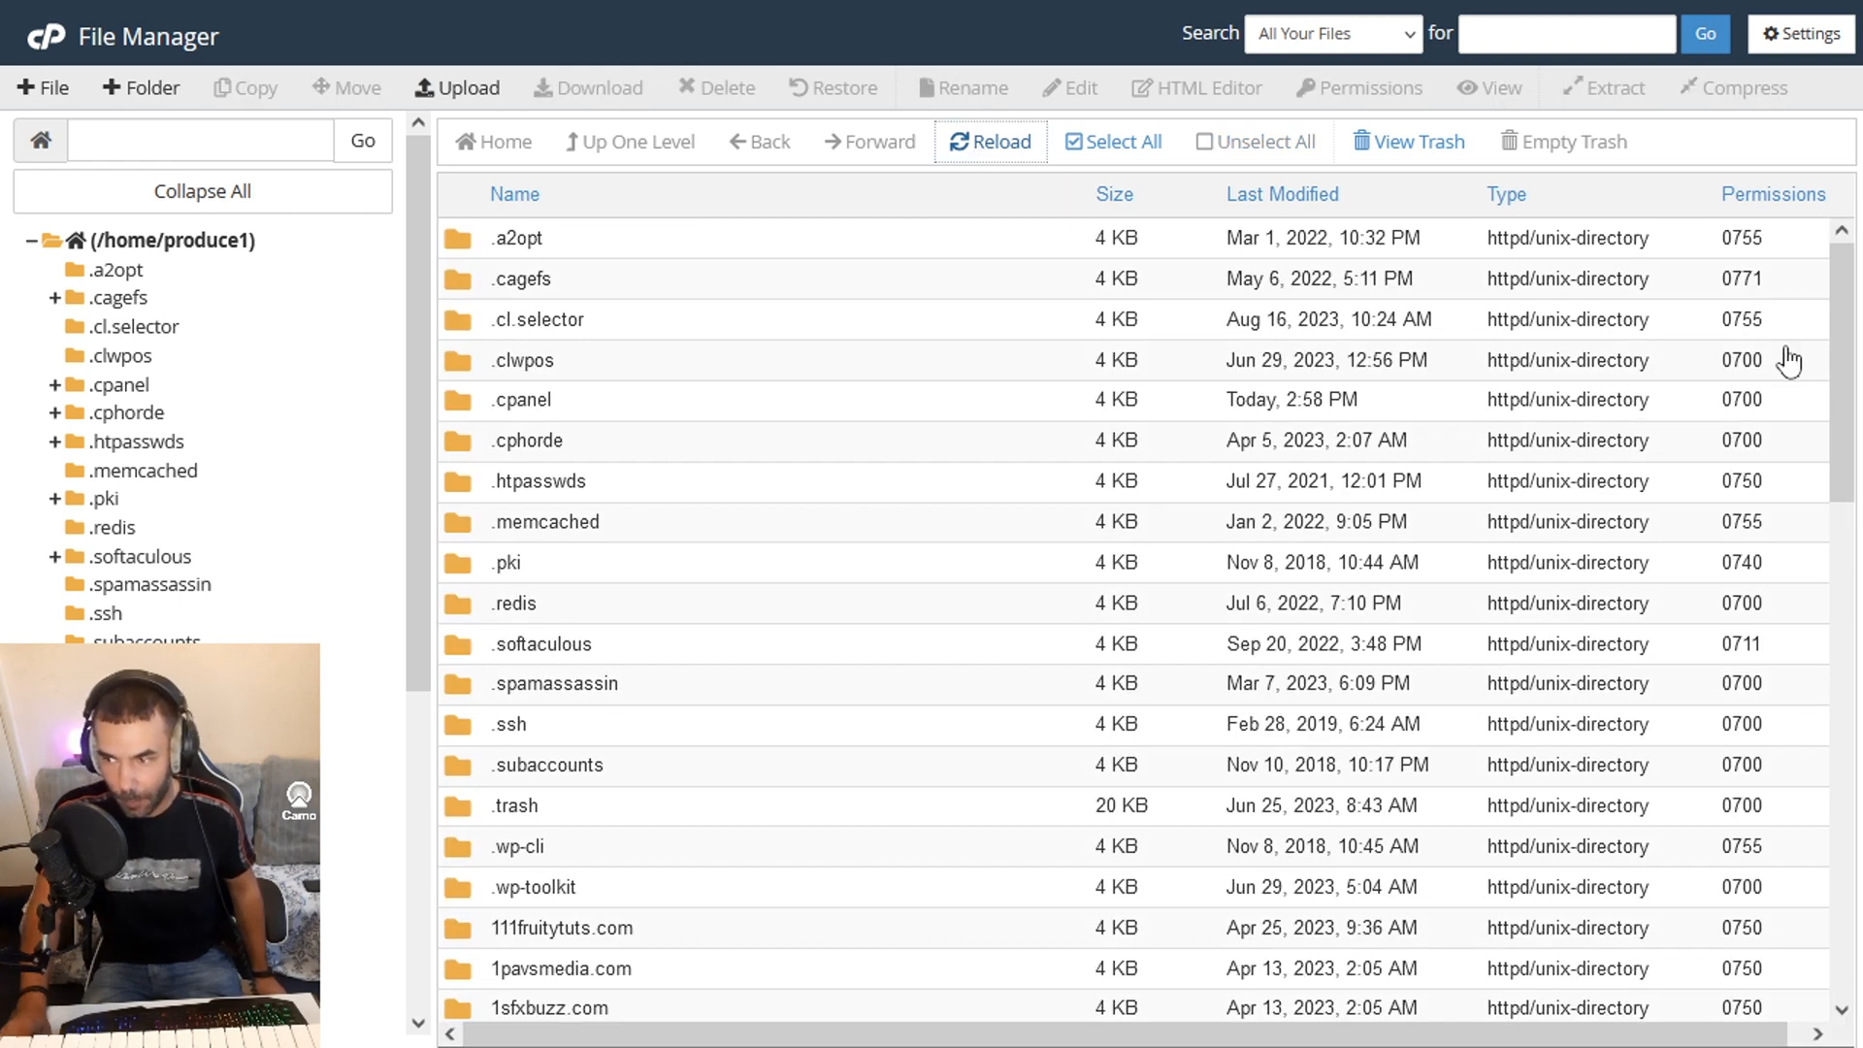
{"action": "left_click_drag", "start_coordinate": [1831, 369], "coordinate": [1834, 864]}
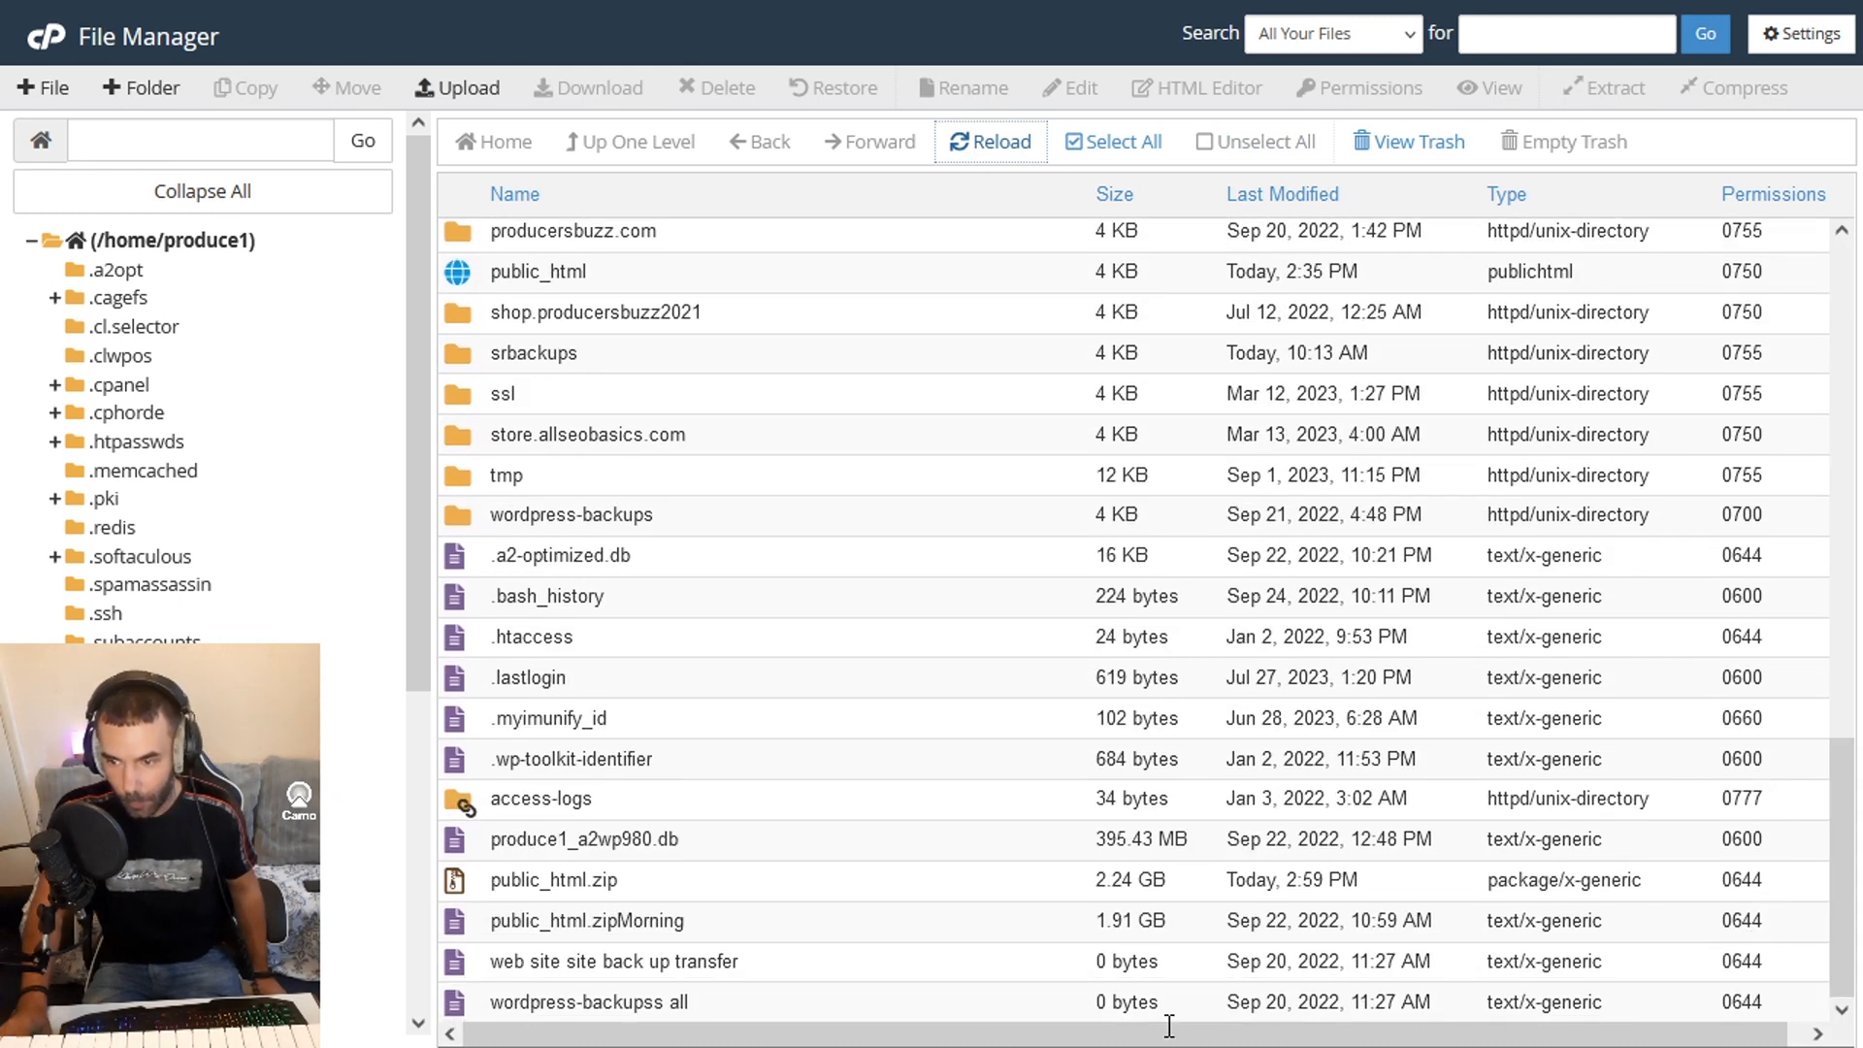
- Download the public_html.zip archive from the home directory to the computer
{"action": "left_click", "coordinate": [687, 891]}
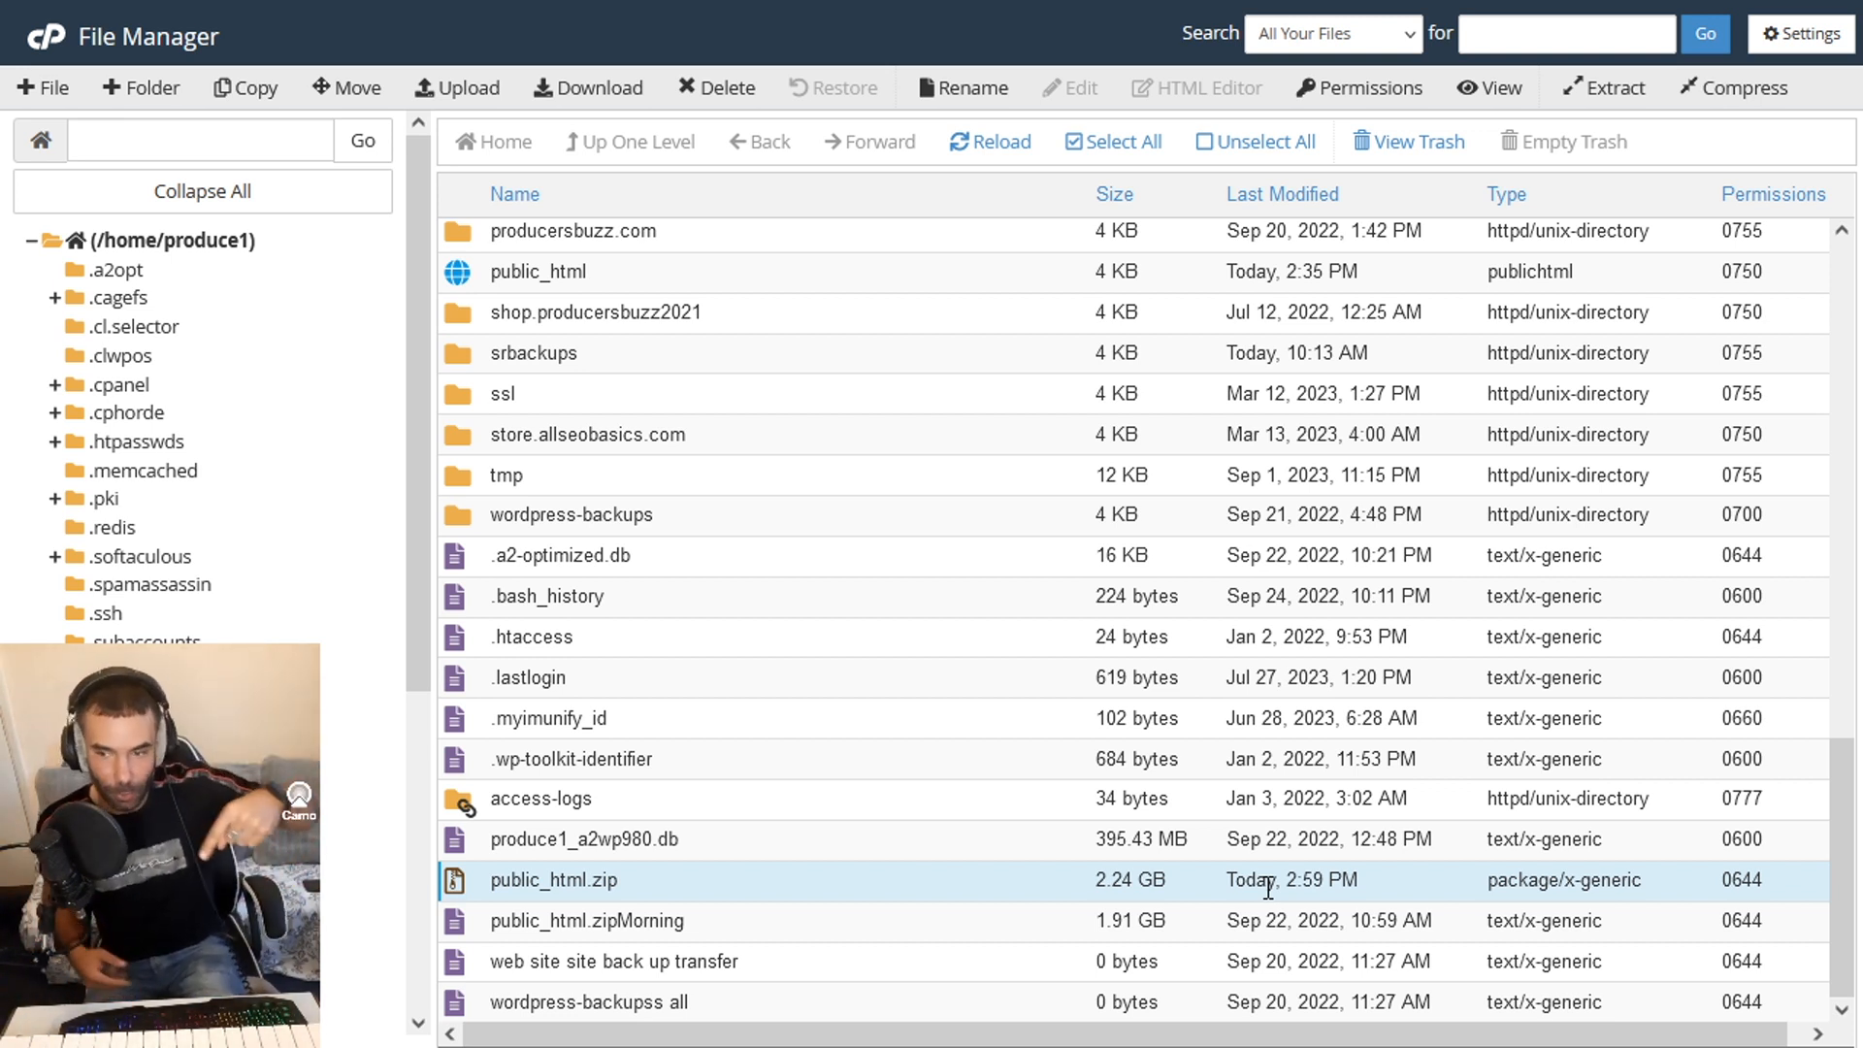
{"action": "left_click", "coordinate": [579, 880]}
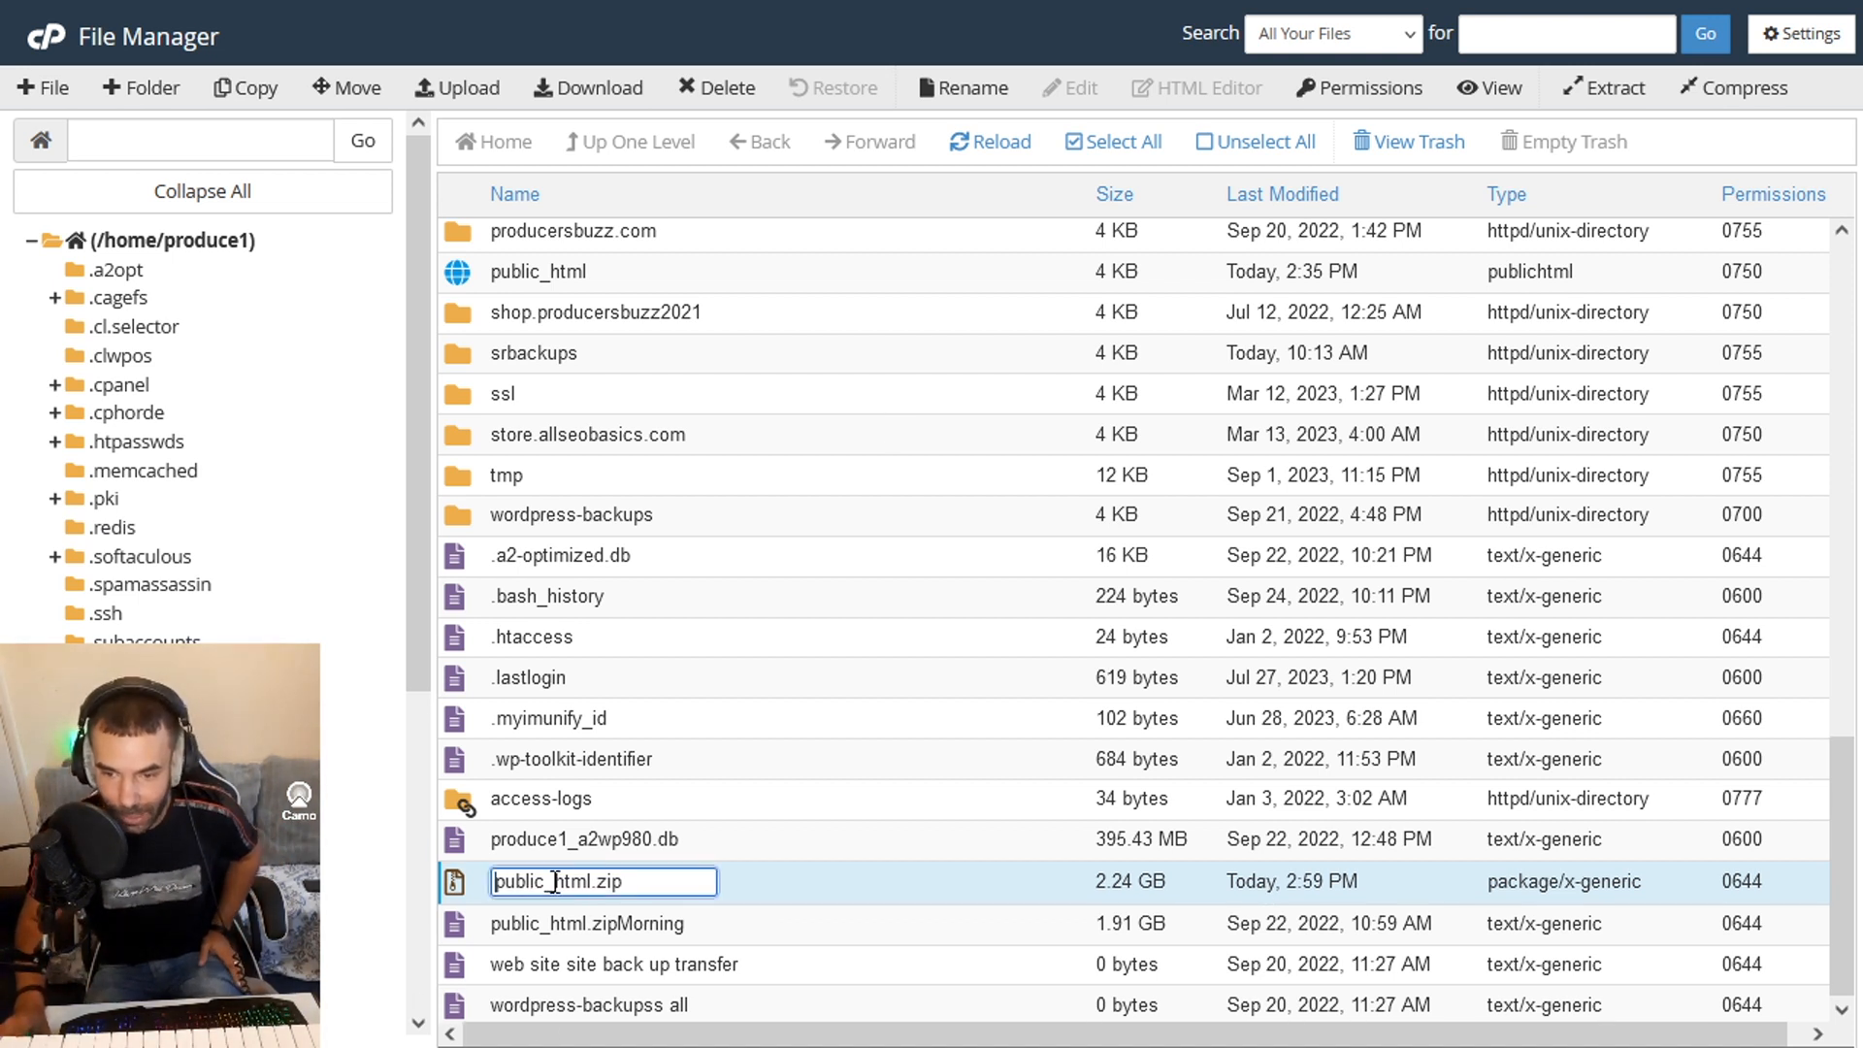
{"action": "key", "text": "Return"}
{"action": "left_click", "coordinate": [472, 887]}
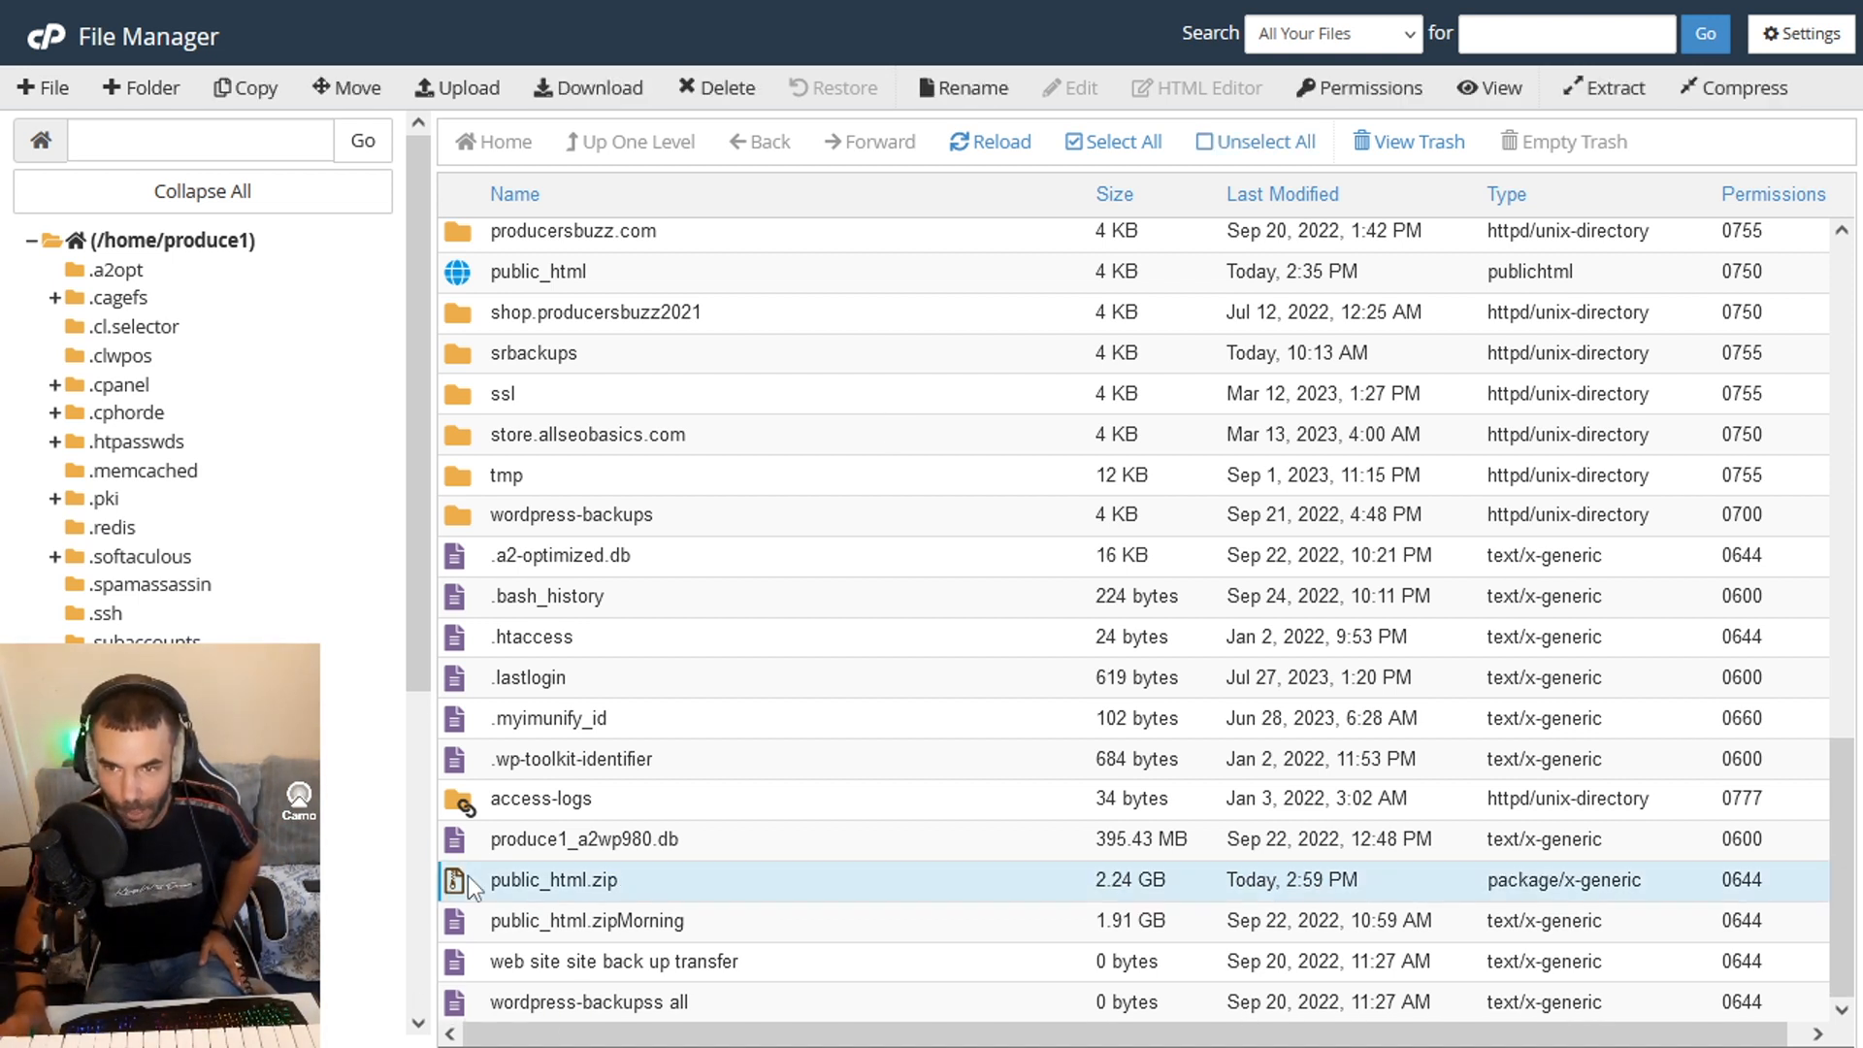
{"action": "left_click", "coordinate": [598, 90]}
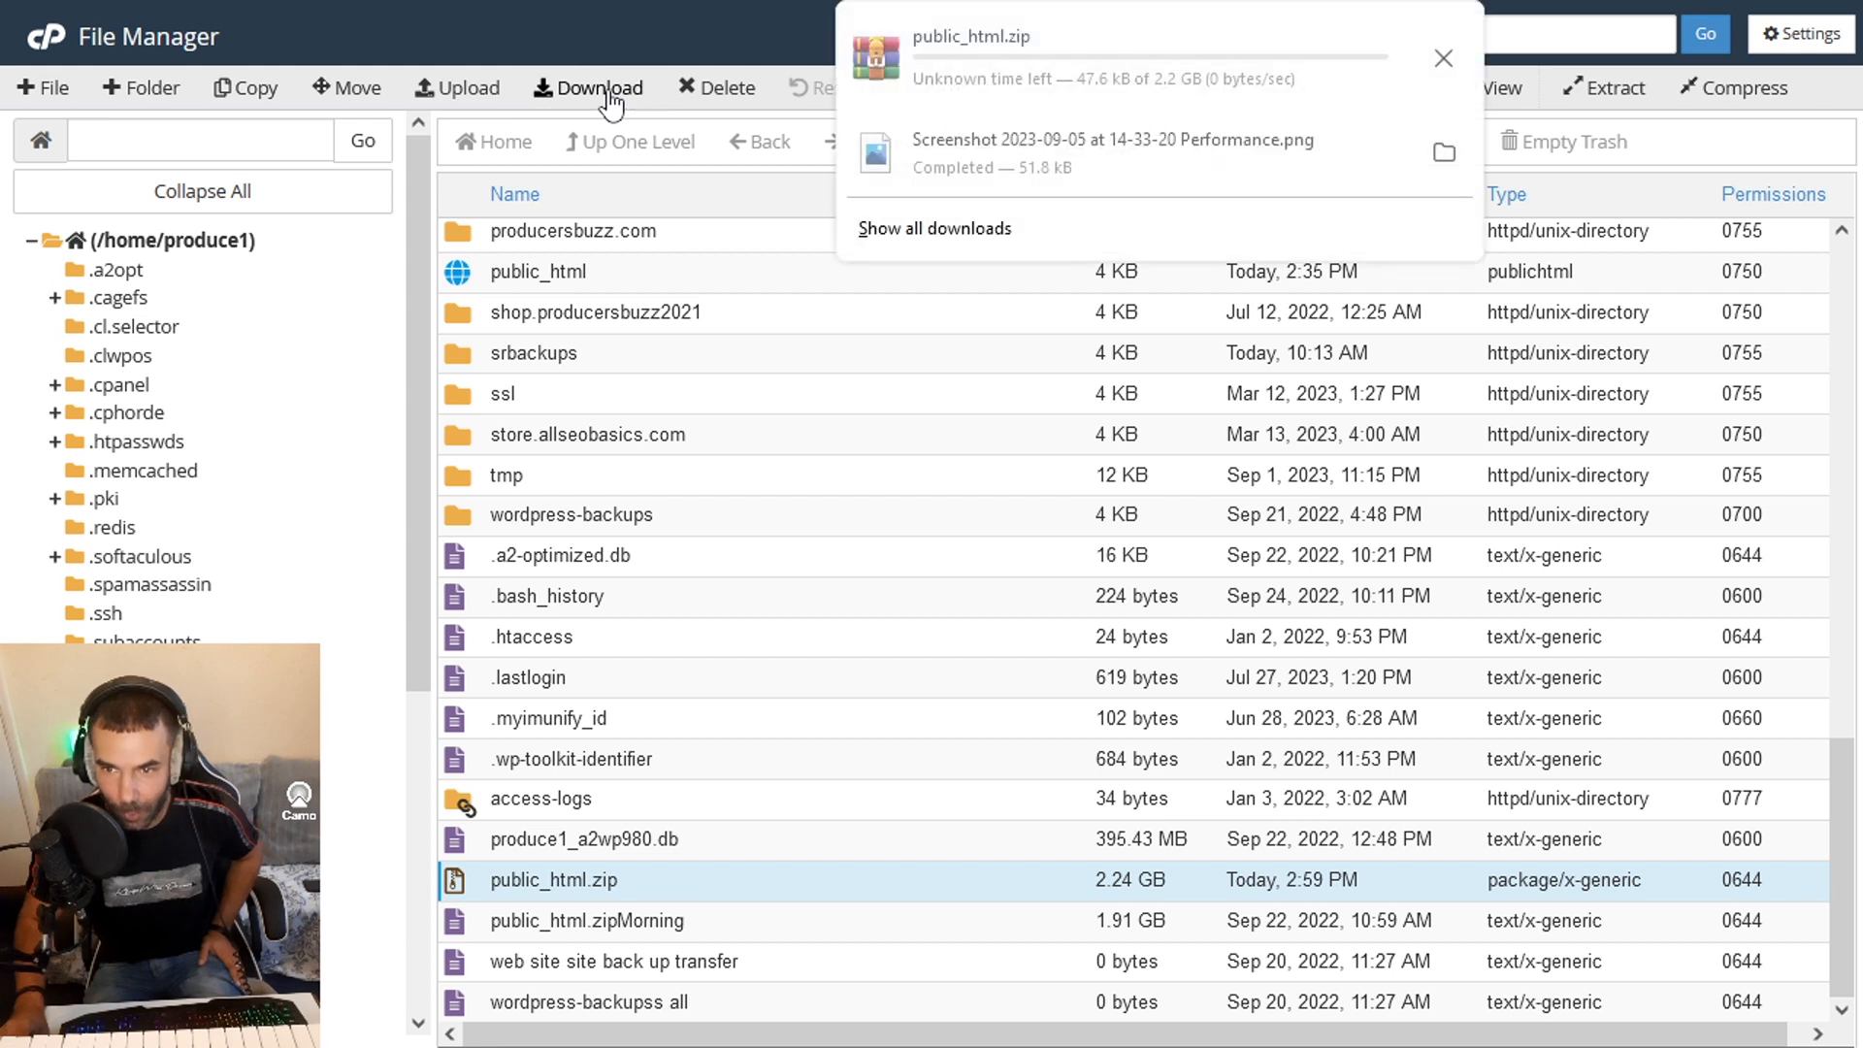